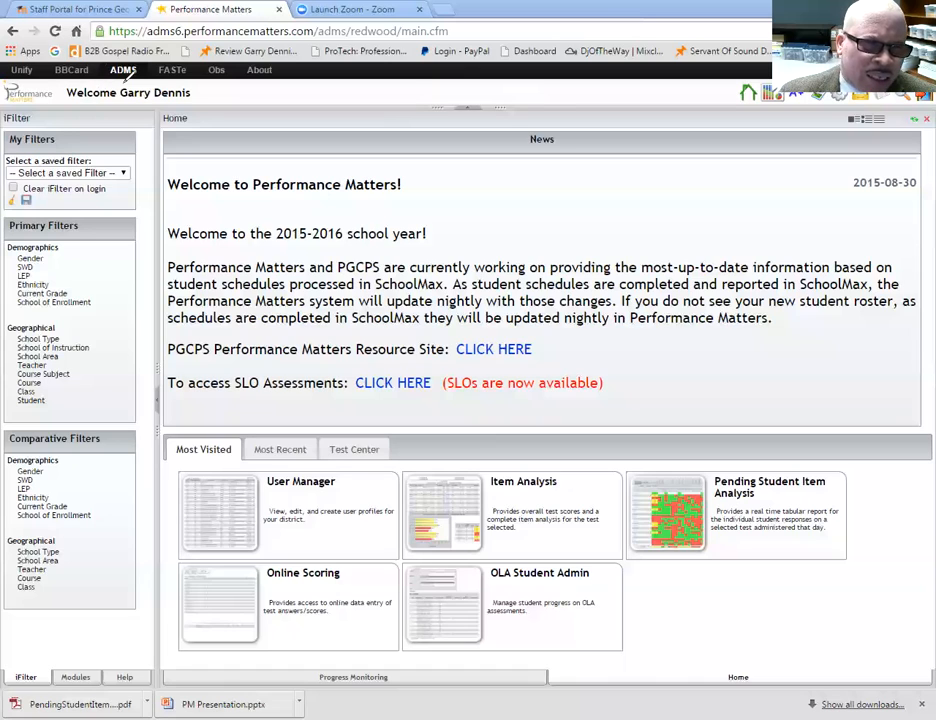
Open the BBCard Baseball Card report and add the English 10 assessment SLO Pre RELA 10 15-16 as a score column.
mouse_move(66, 90)
mouse_down()
mouse_move(110, 79)
mouse_move(65, 58)
mouse_move(67, 79)
mouse_up()
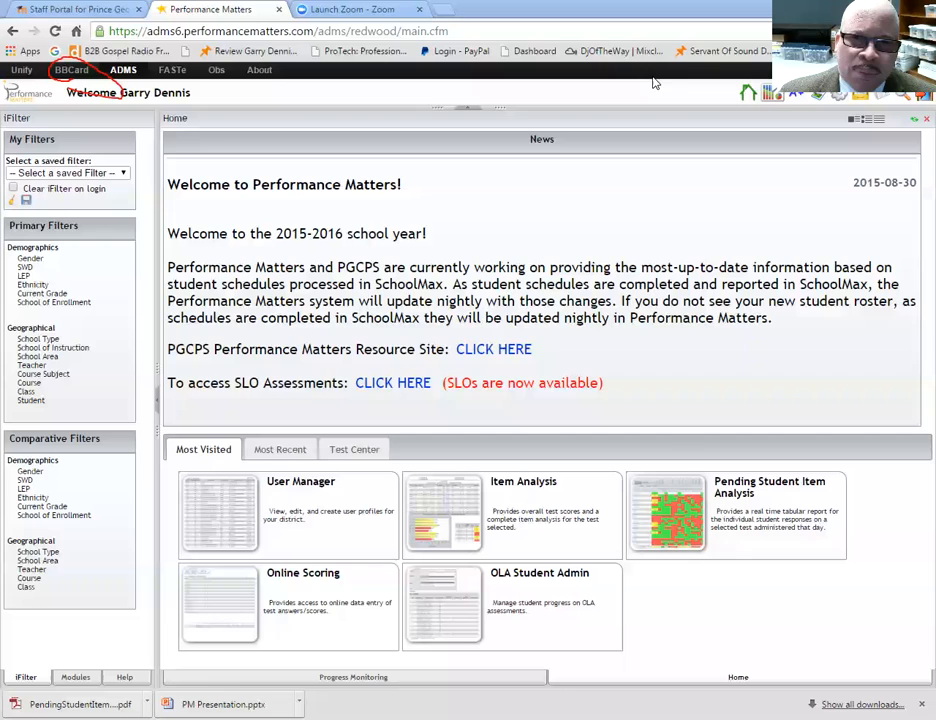
click(74, 75)
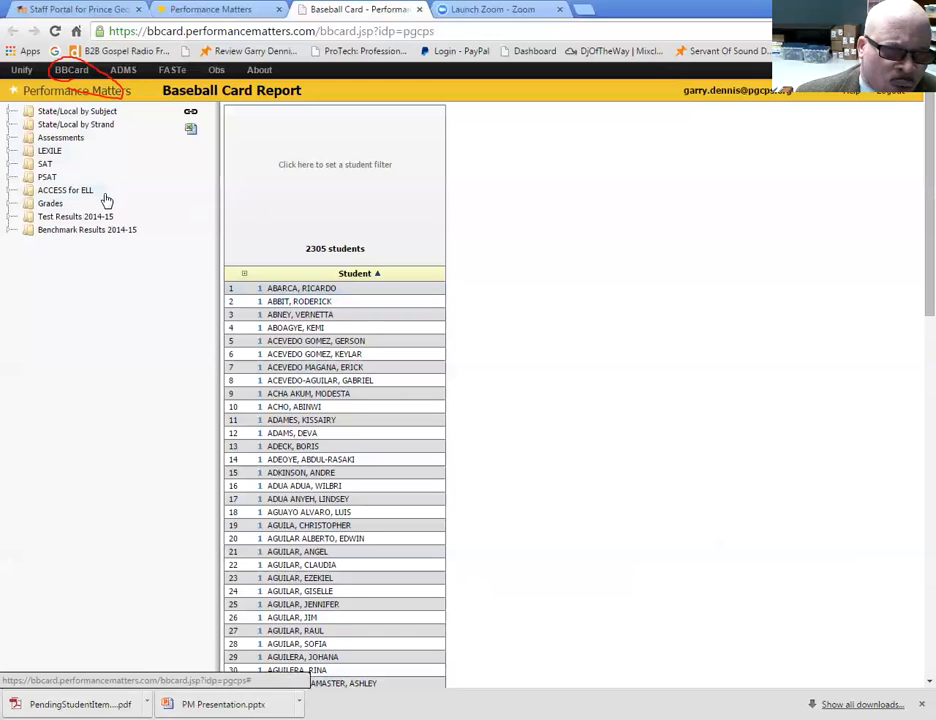
click(25, 138)
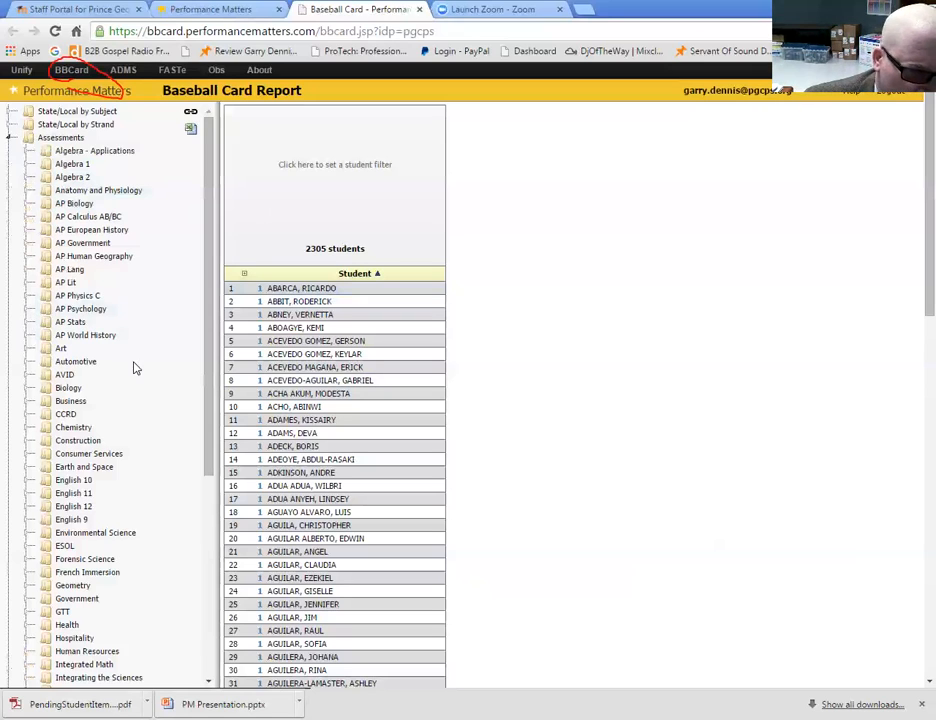
scroll(108, 428, down, 5)
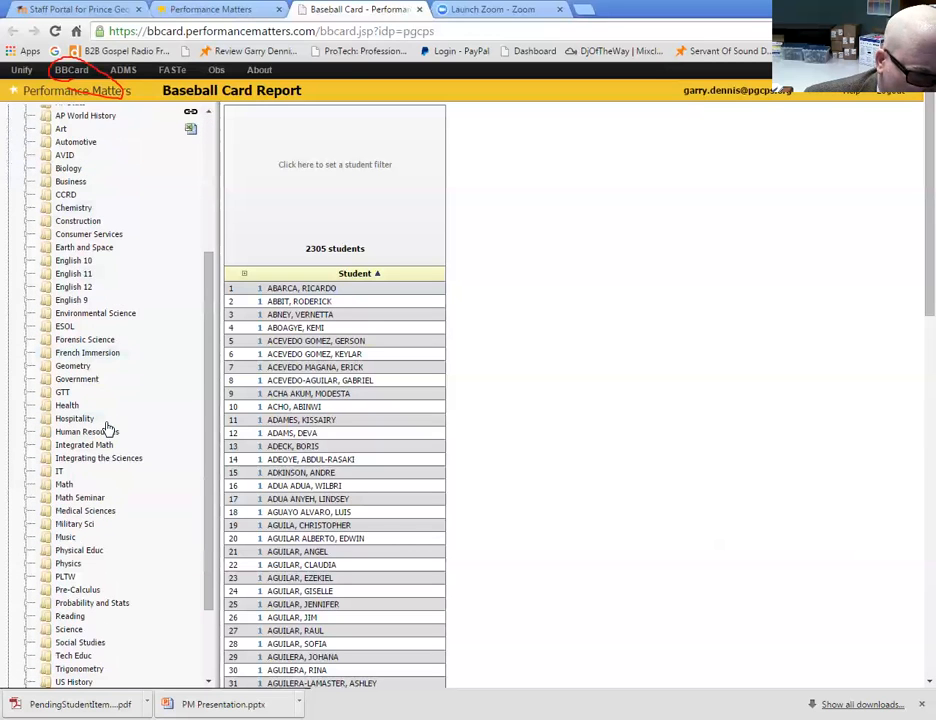
scroll(108, 428, down, 8)
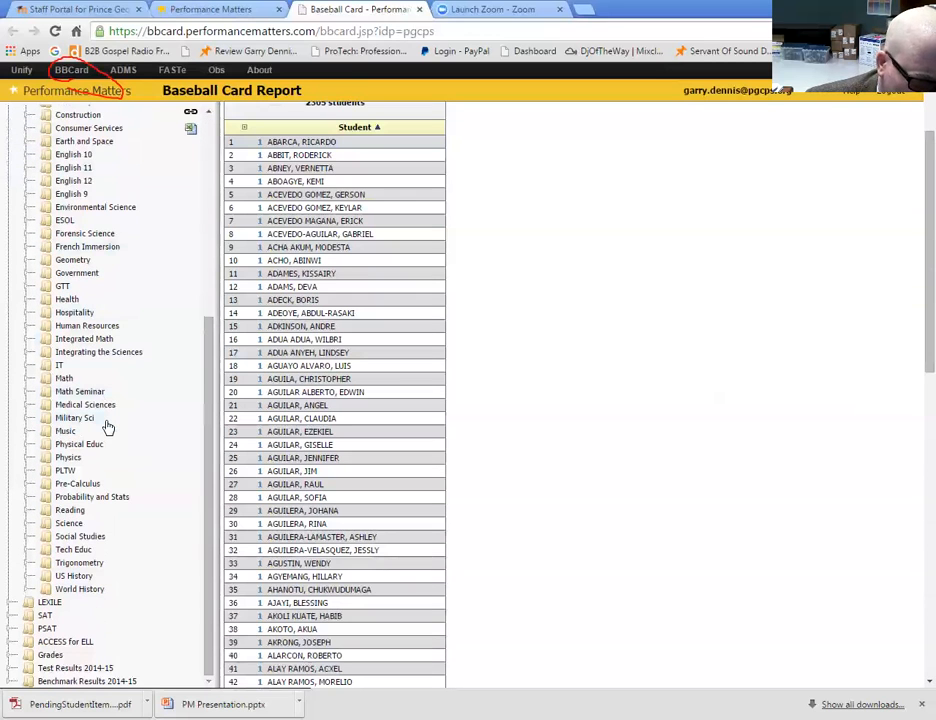
scroll(80, 400, up, 2)
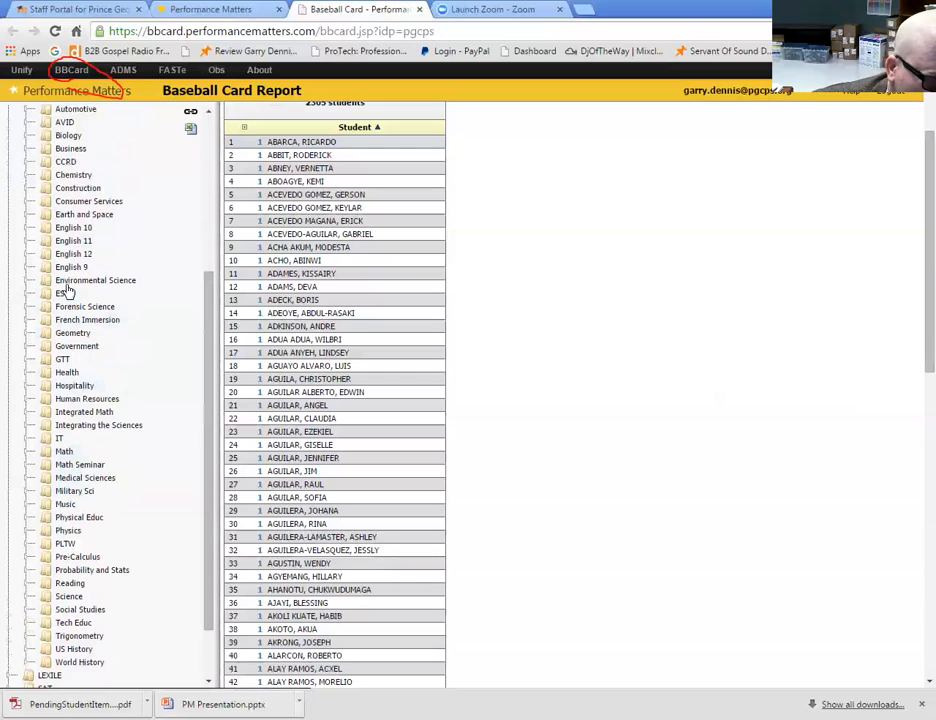
click(26, 229)
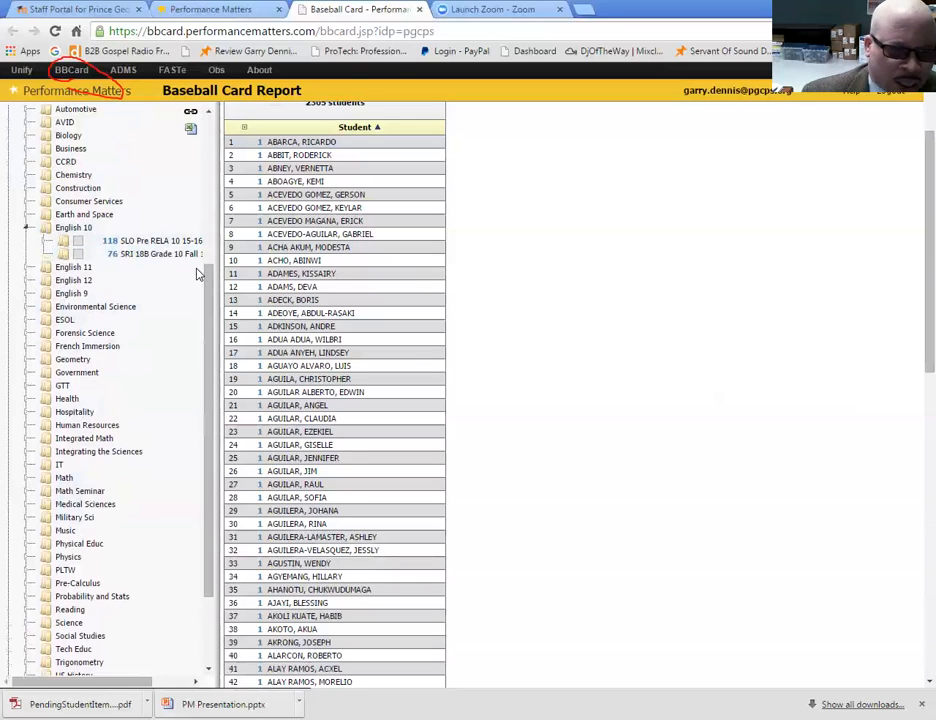
drag(220, 262, 250, 259)
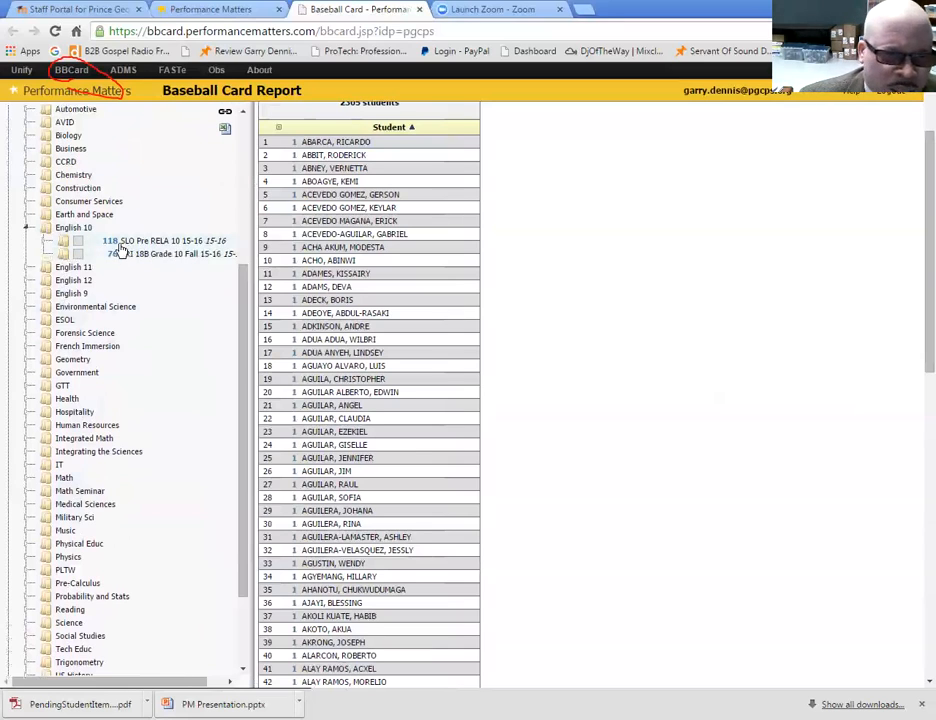
click(78, 241)
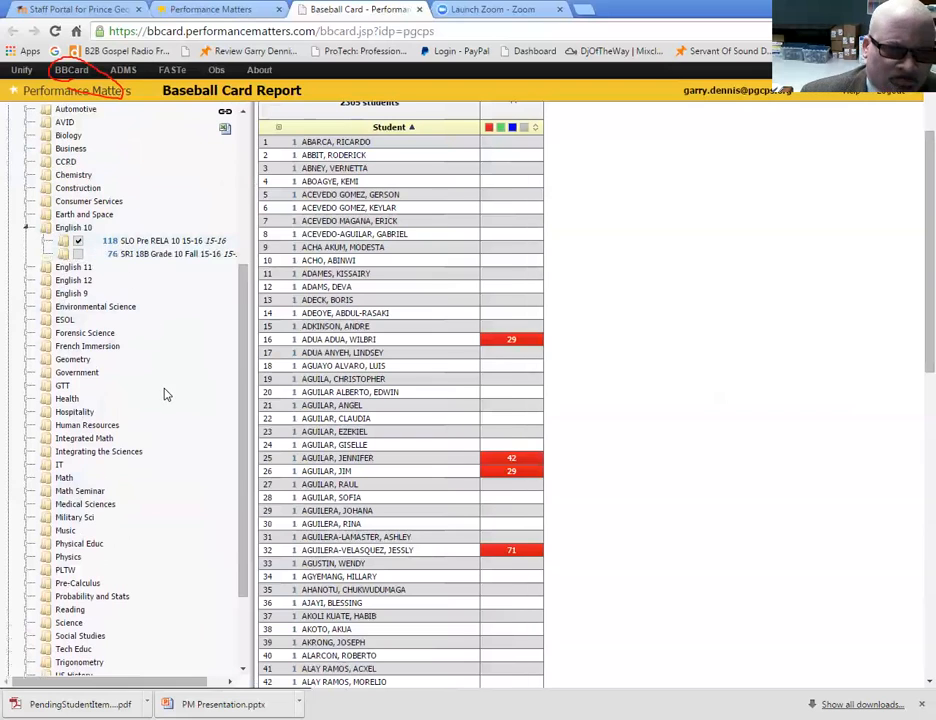
Add the English 10 assessment SRI 18B Grade 10 Fall 15-16 to the report and remove it again.
scroll(443, 282, up, 2)
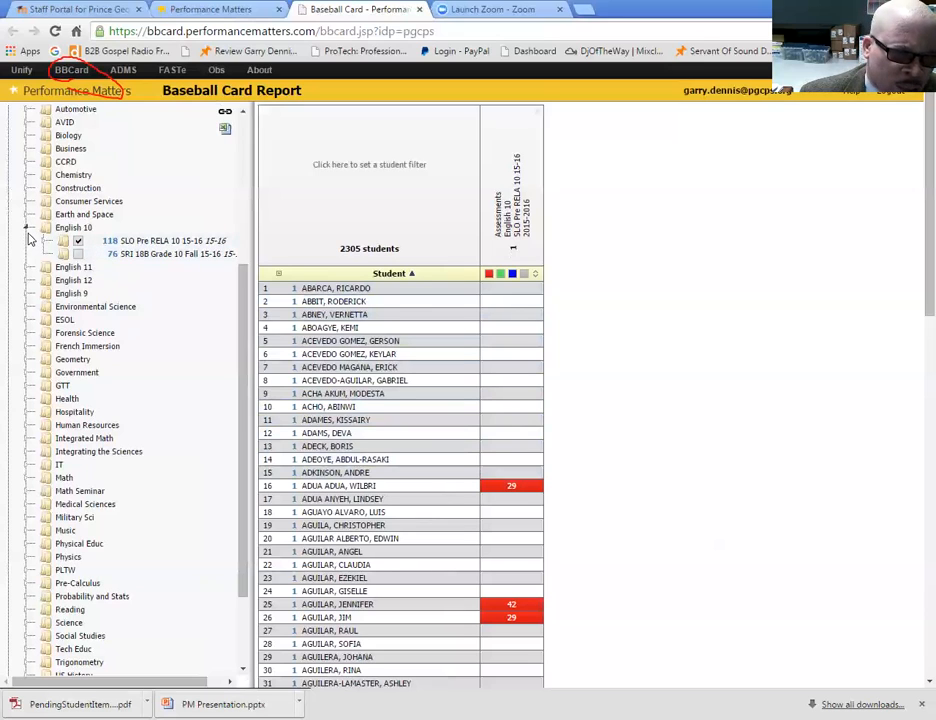
click(78, 256)
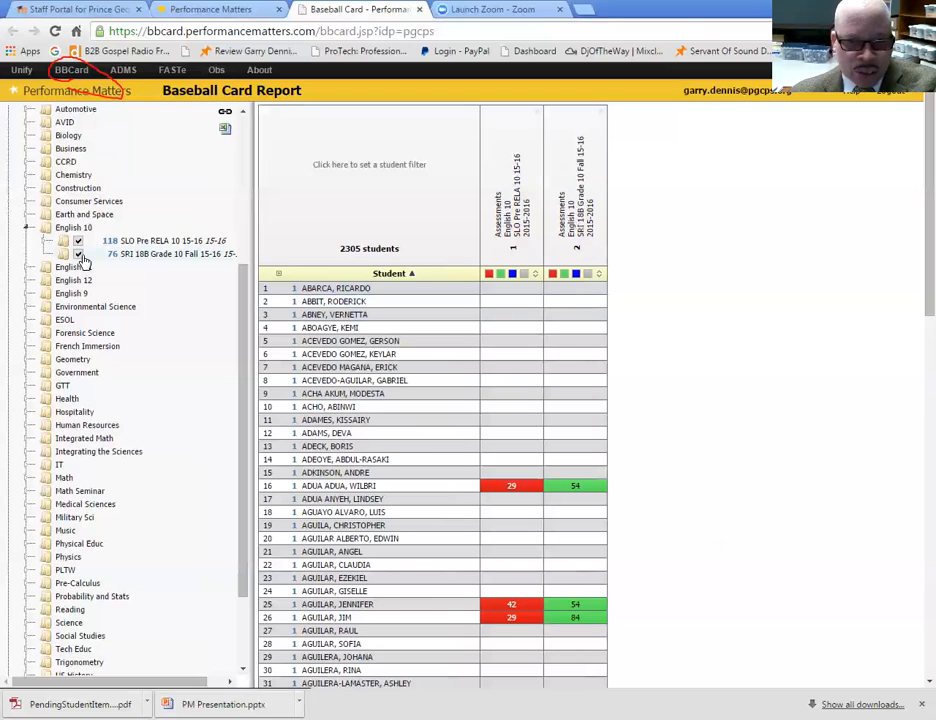
click(80, 257)
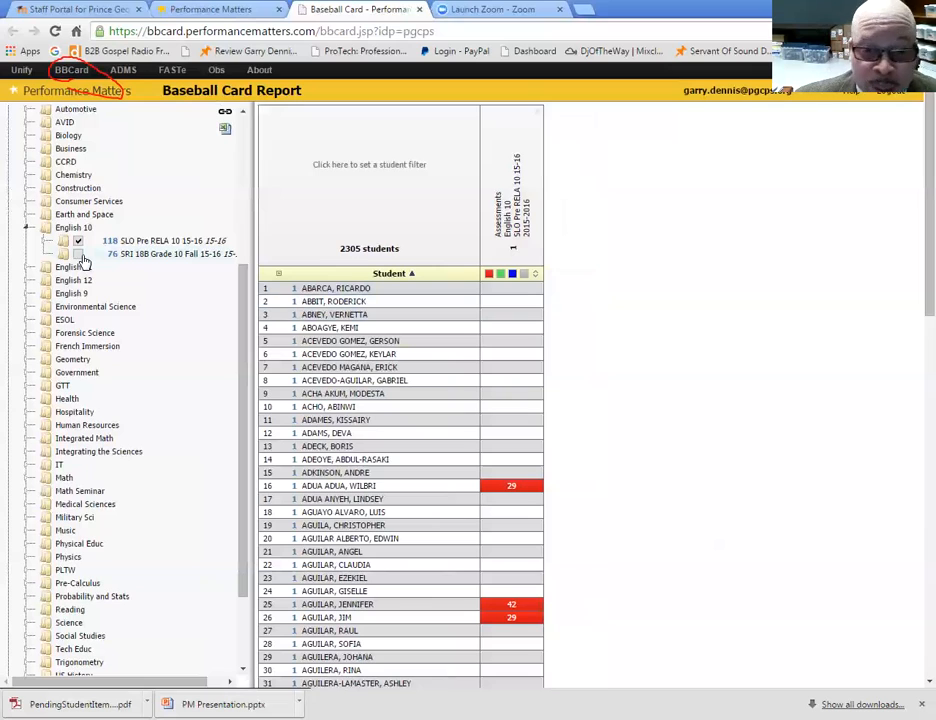
Add the LEXILE results SRI - 2016 Fall and SRI - 2015 May as score columns, with the assessment and LEXILE folders collapsed.
click(29, 230)
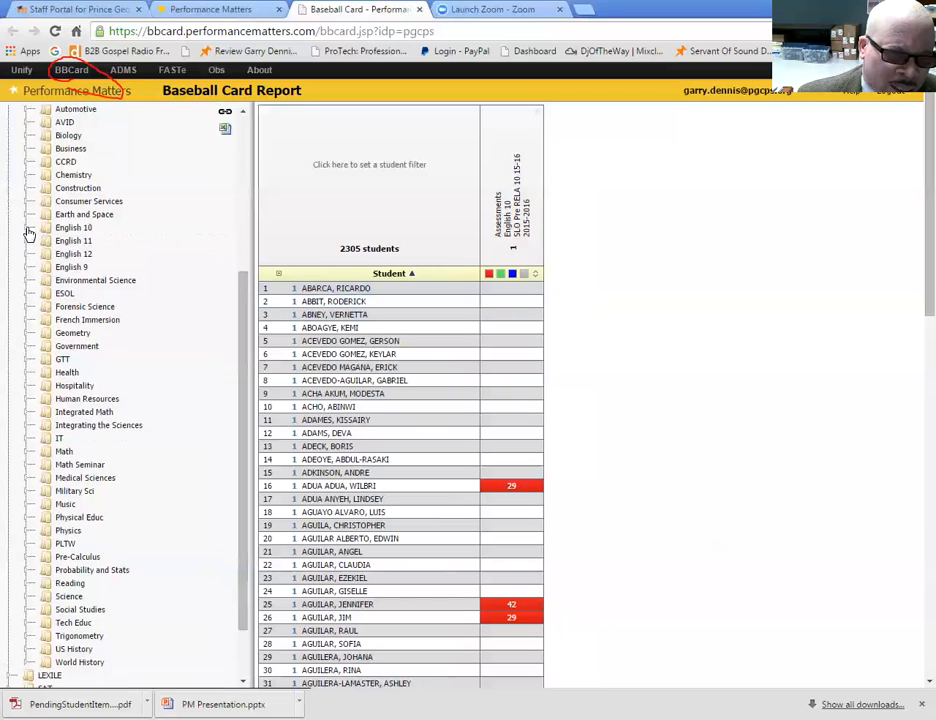
scroll(25, 240, up, 3)
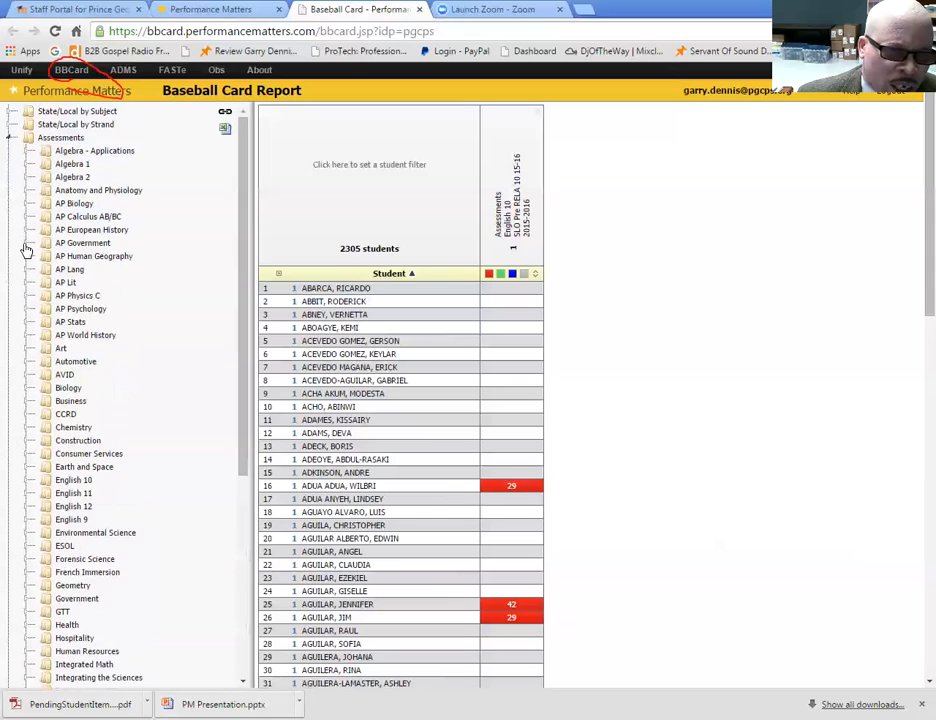
click(11, 139)
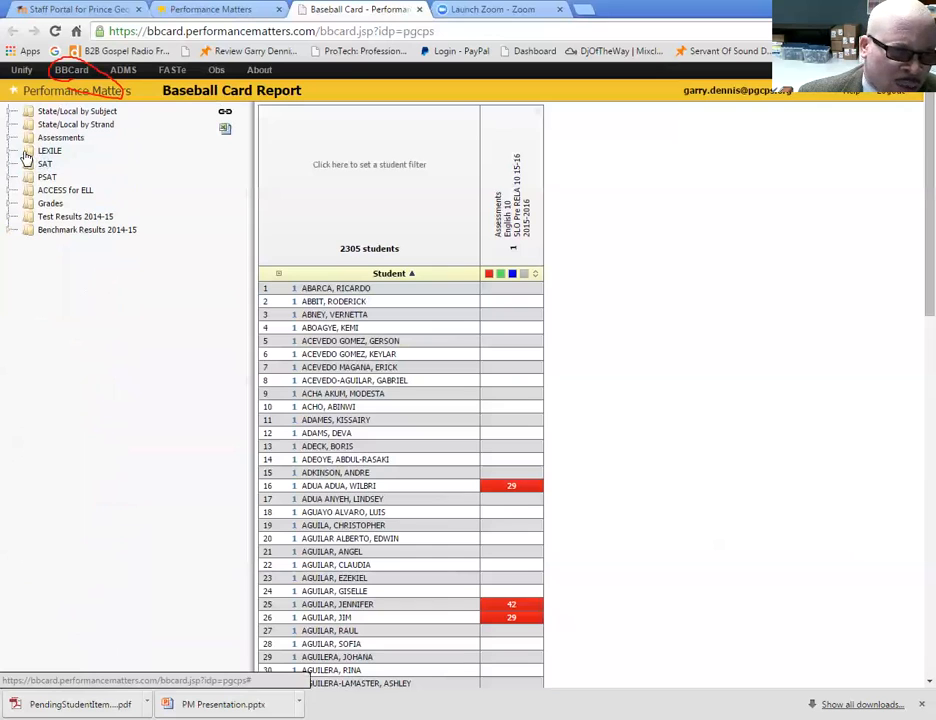
click(21, 152)
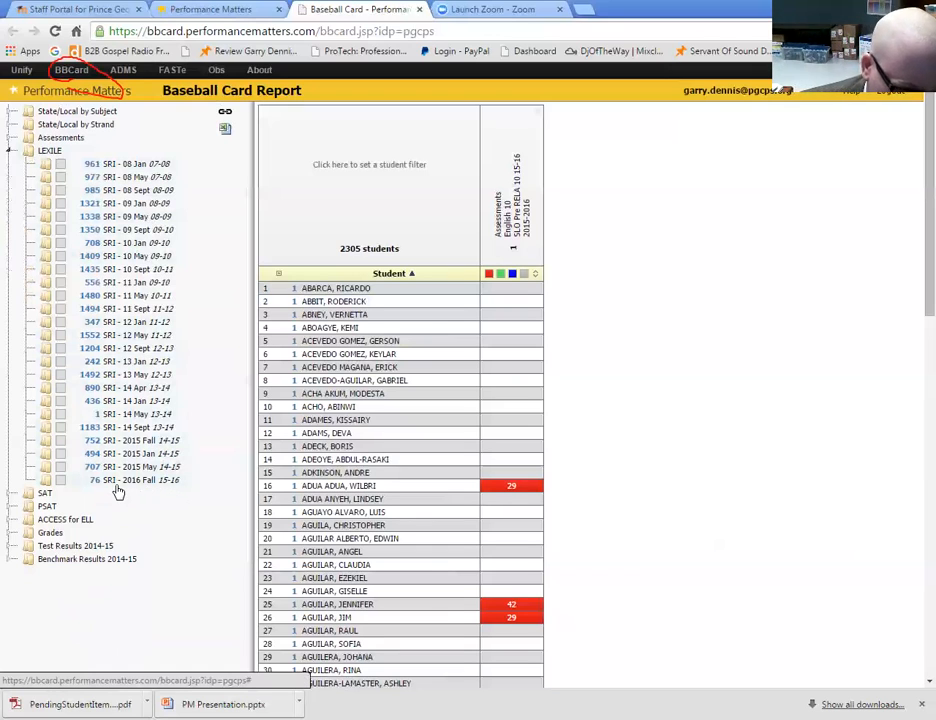
click(60, 481)
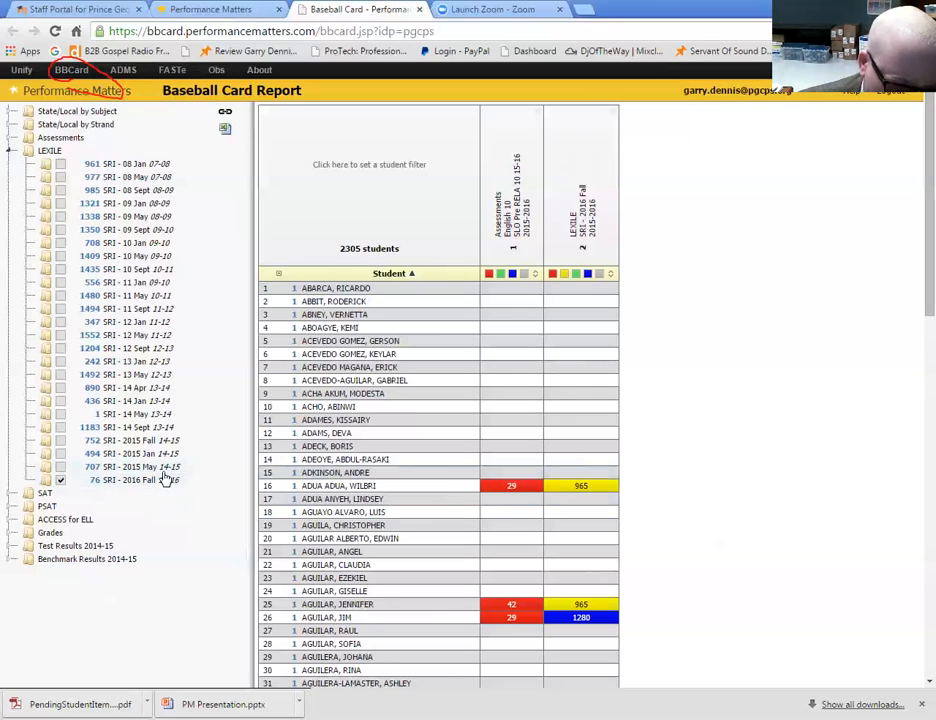
click(61, 468)
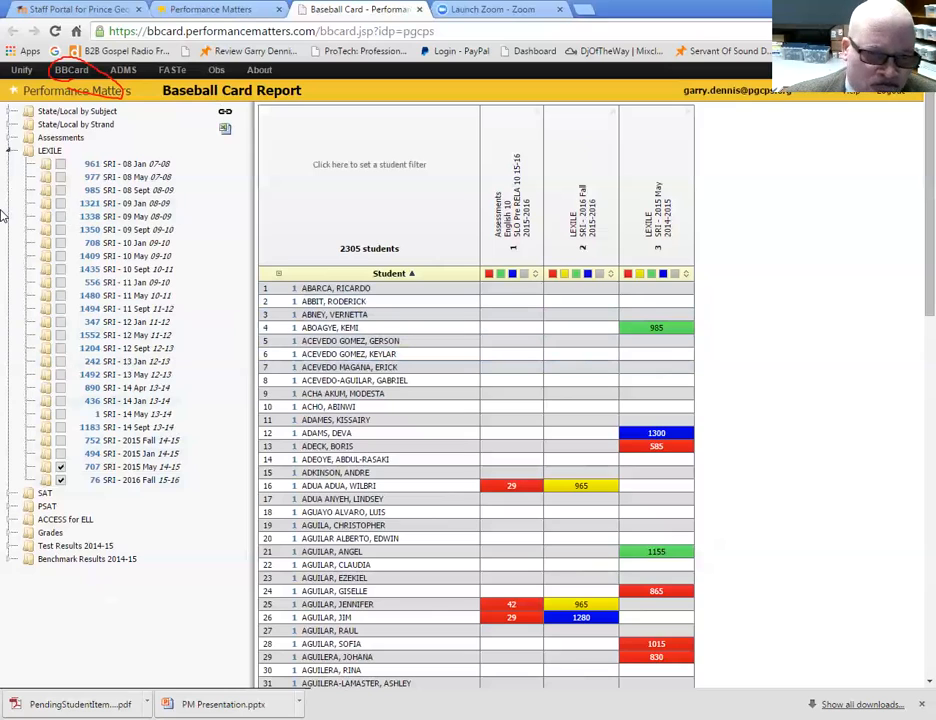
click(12, 152)
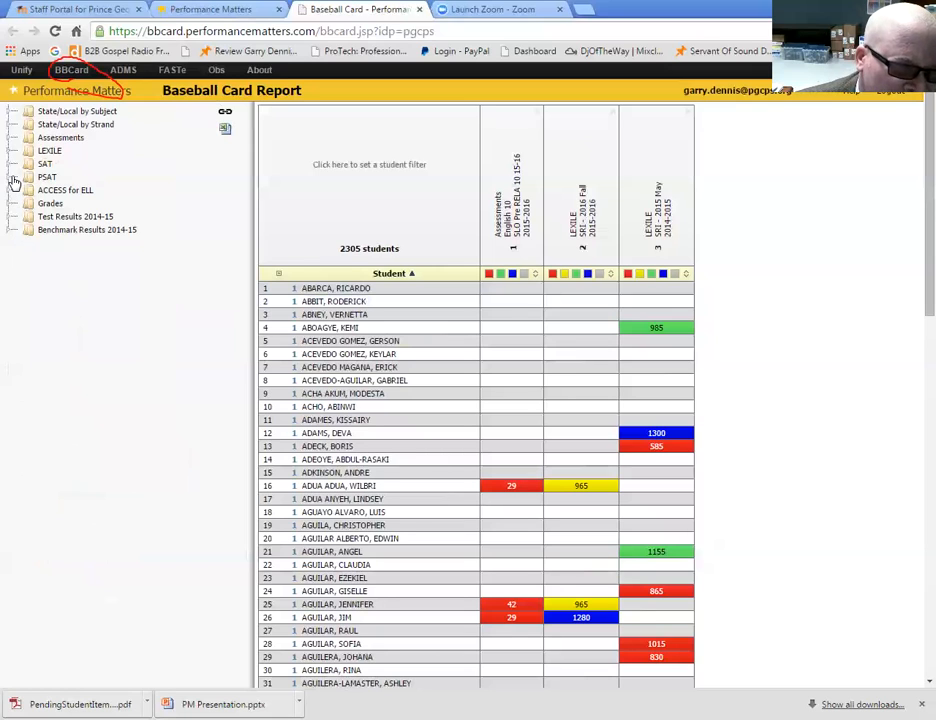
Look into the PSAT and Grades folders of the report's data list and collapse them.
click(12, 178)
click(12, 178)
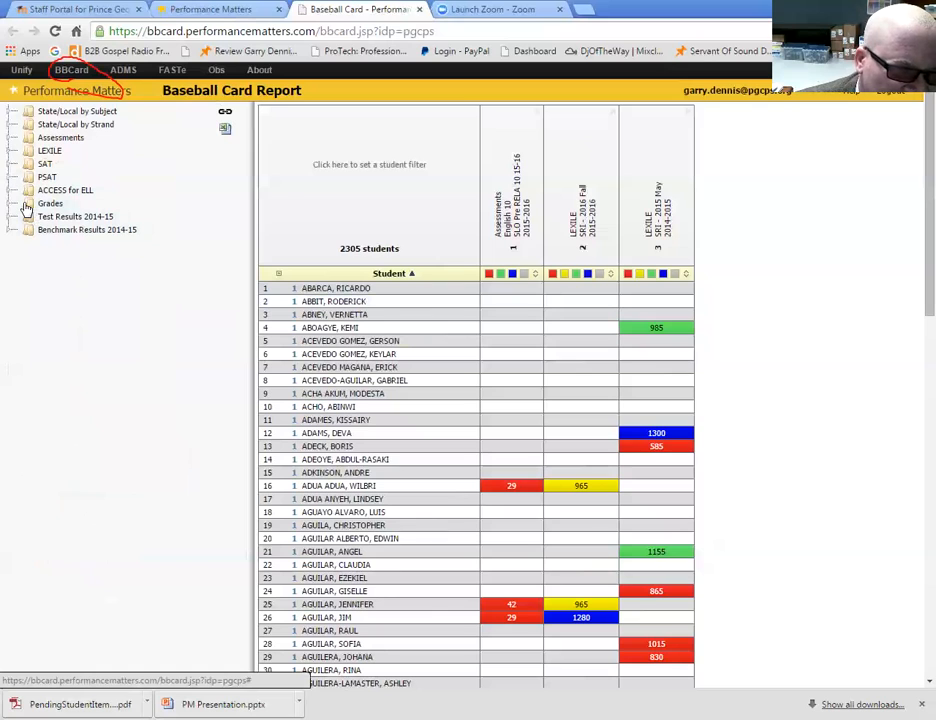
click(12, 205)
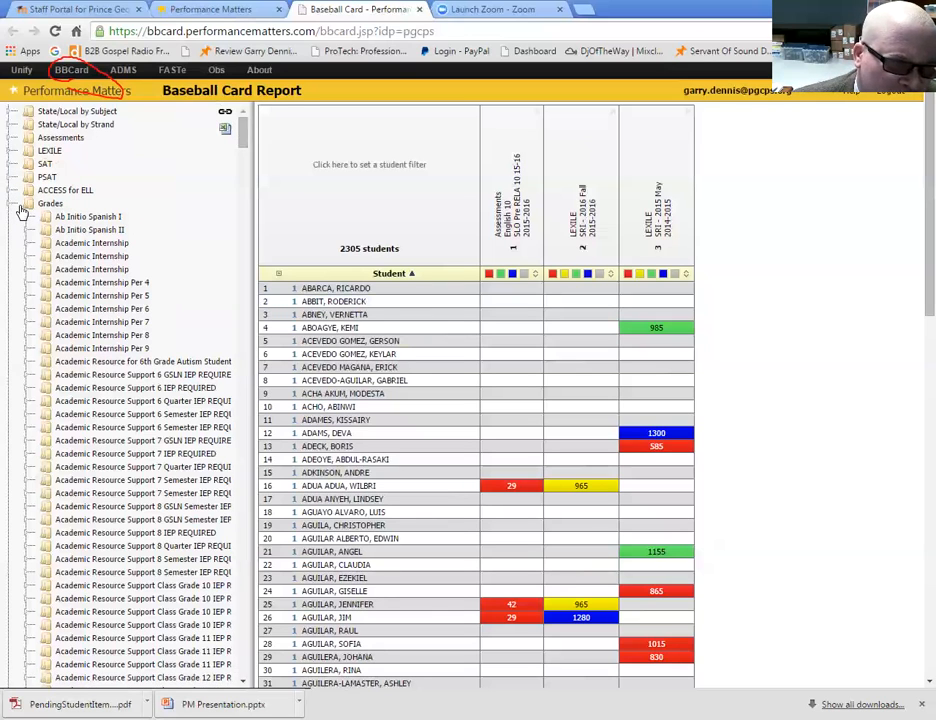
click(13, 204)
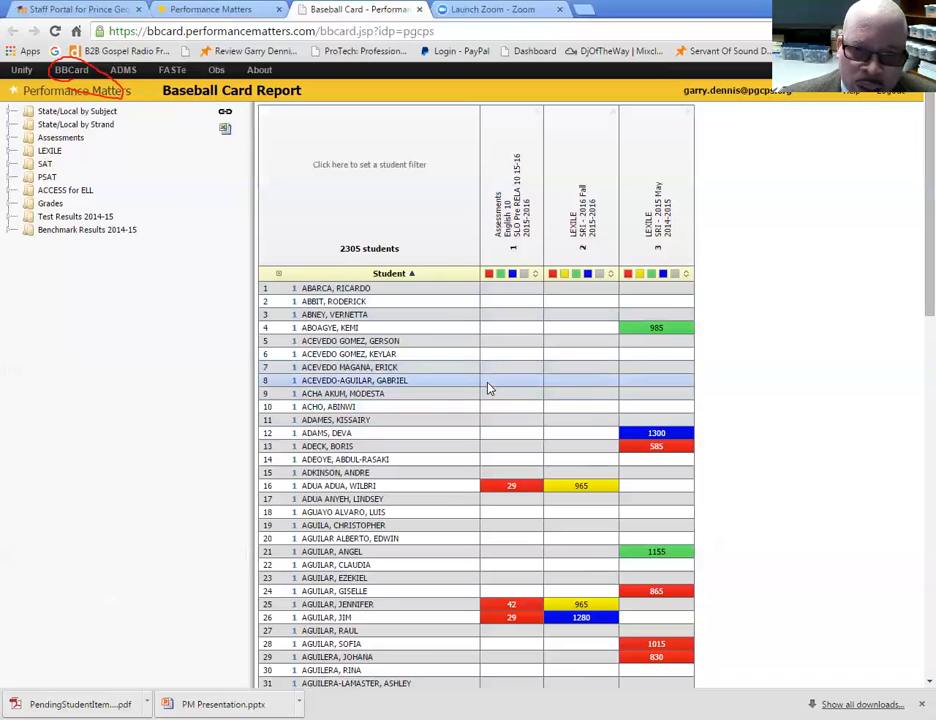
Filter the report's students by Current Grade, limited to grade 10.
click(369, 184)
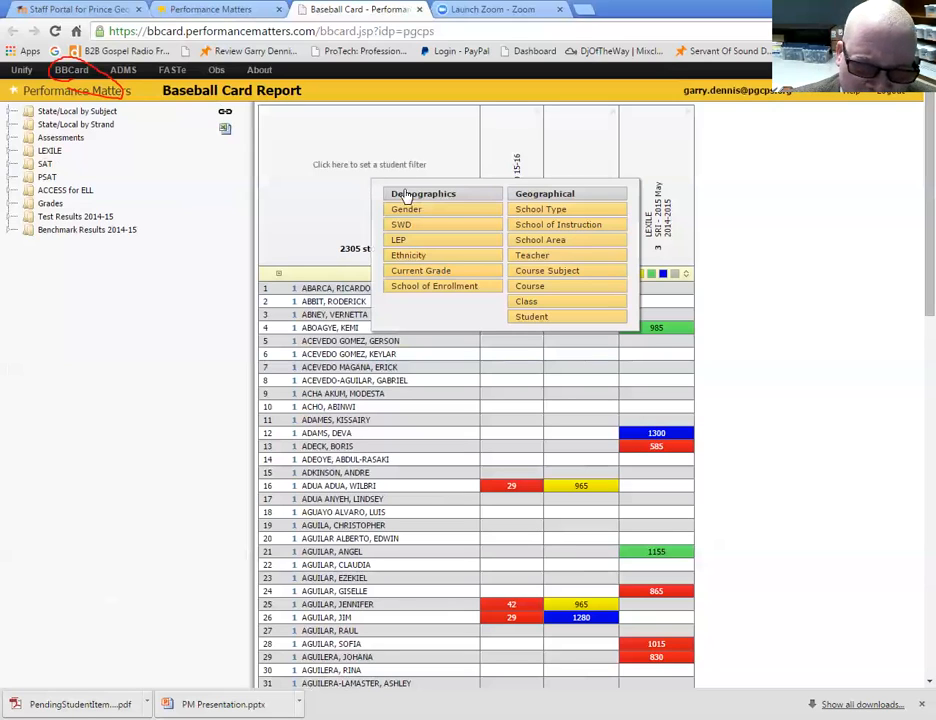
click(466, 274)
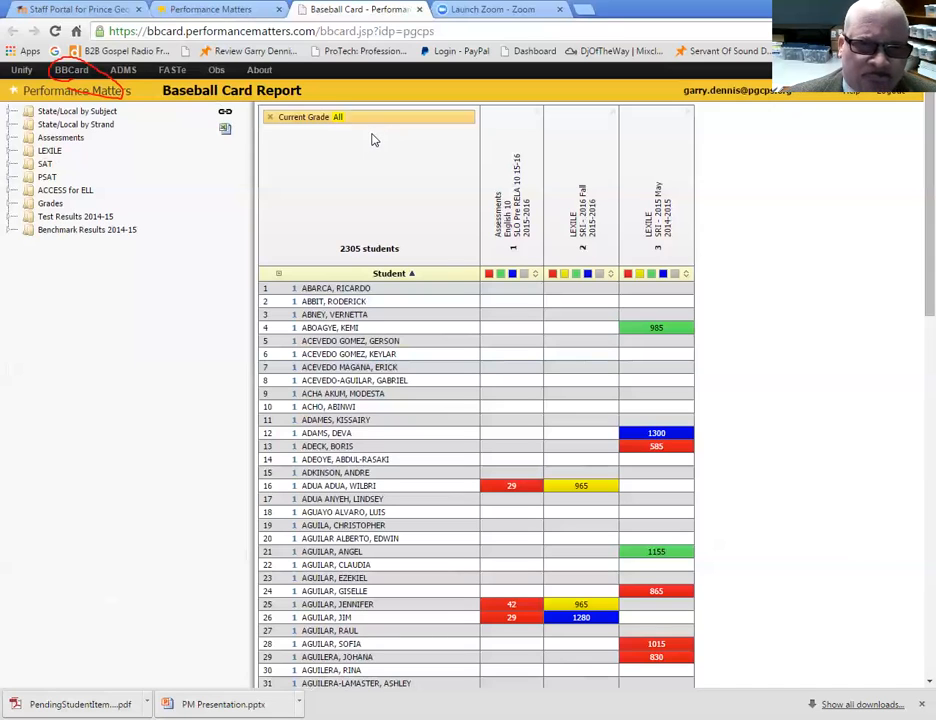
click(339, 118)
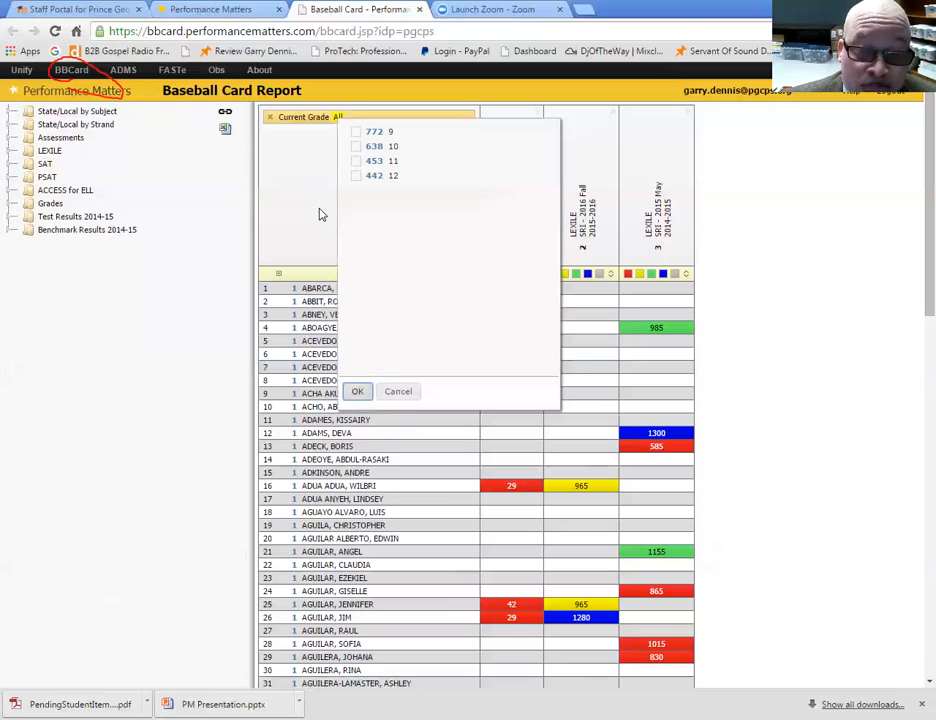
click(359, 148)
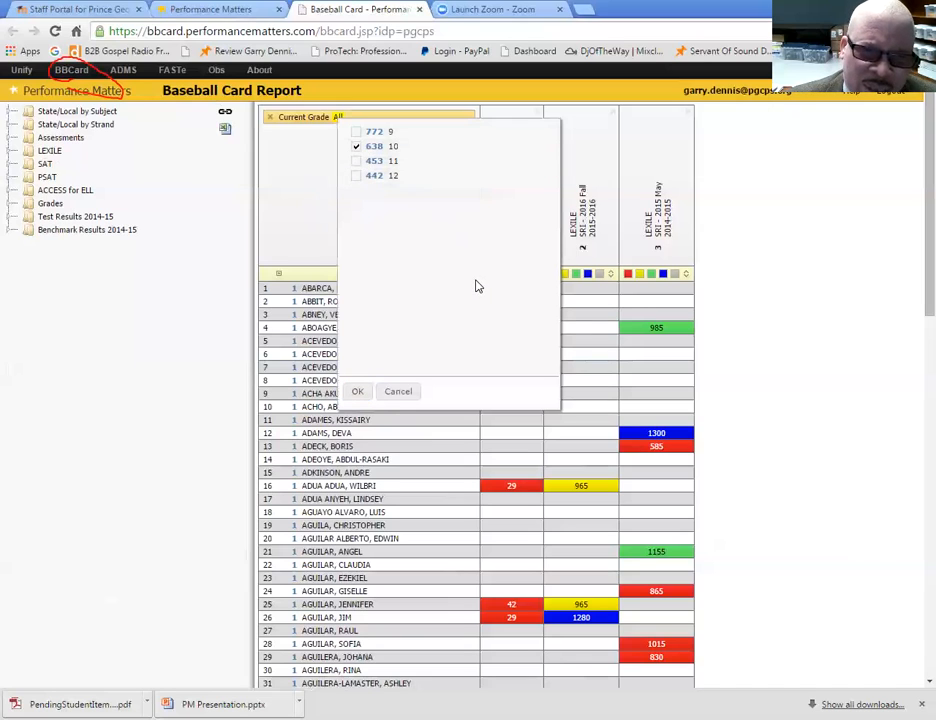
click(358, 392)
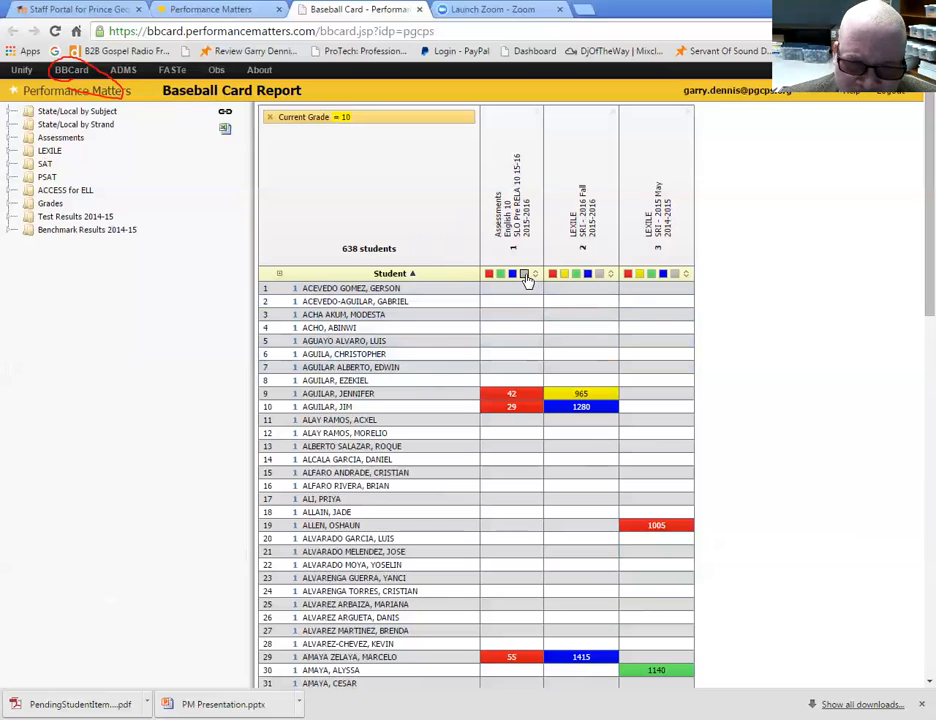
Restrict the SLO Pre RELA 10 column to red scores by excluding the gray, blue and green swatches, and apply the swatching.
click(525, 276)
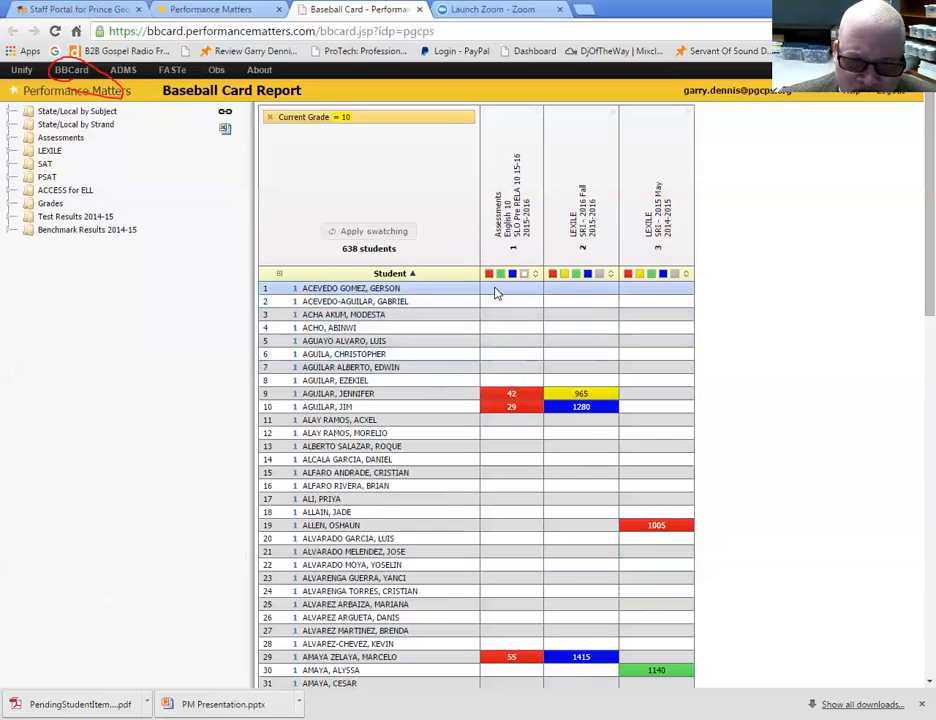
click(513, 275)
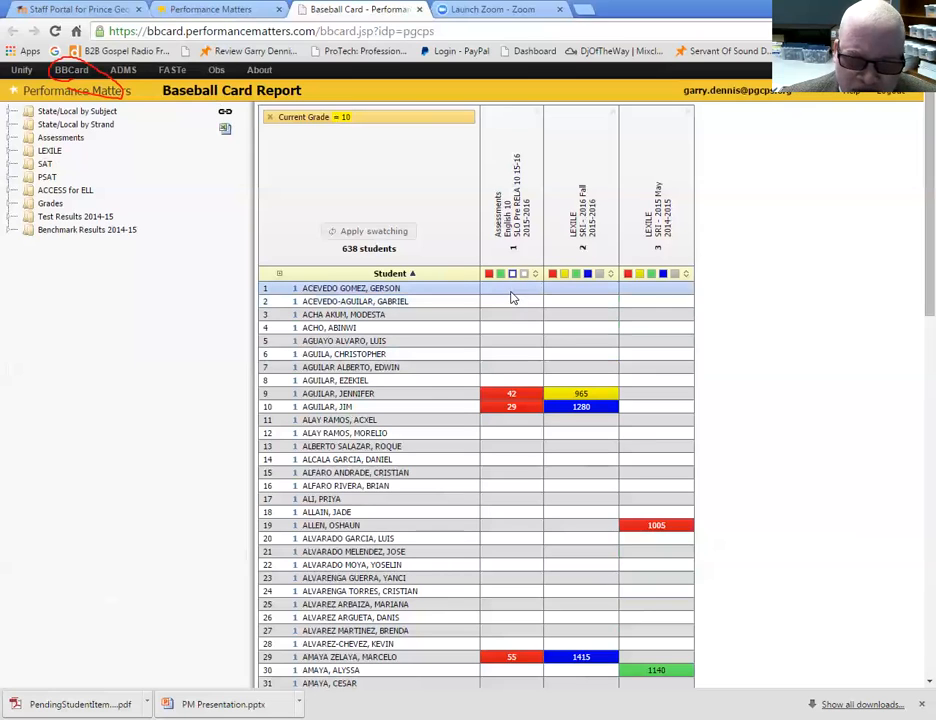
click(501, 275)
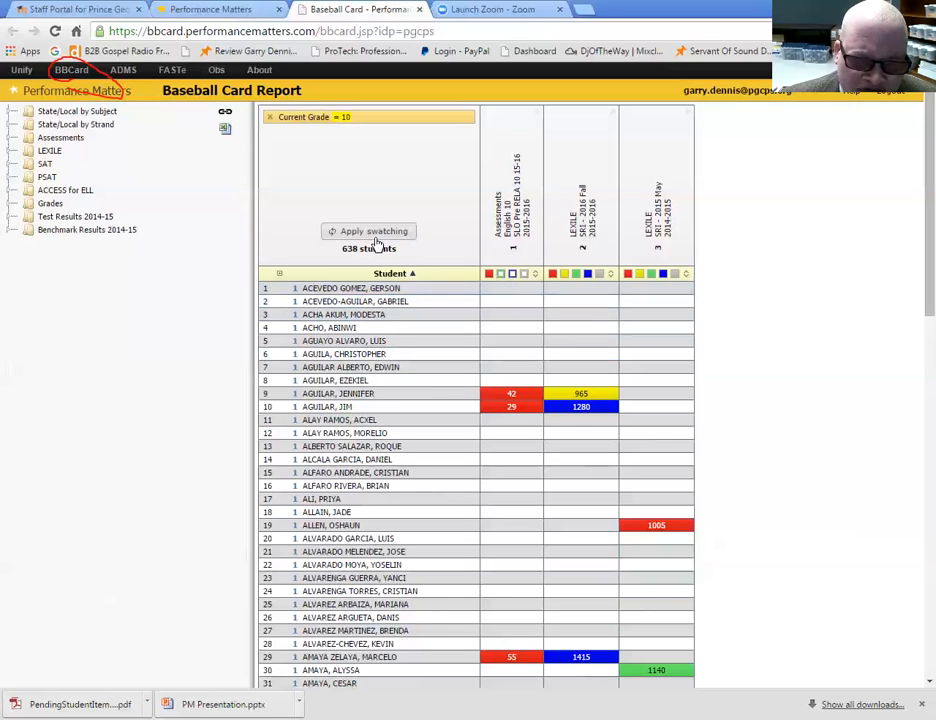
click(381, 235)
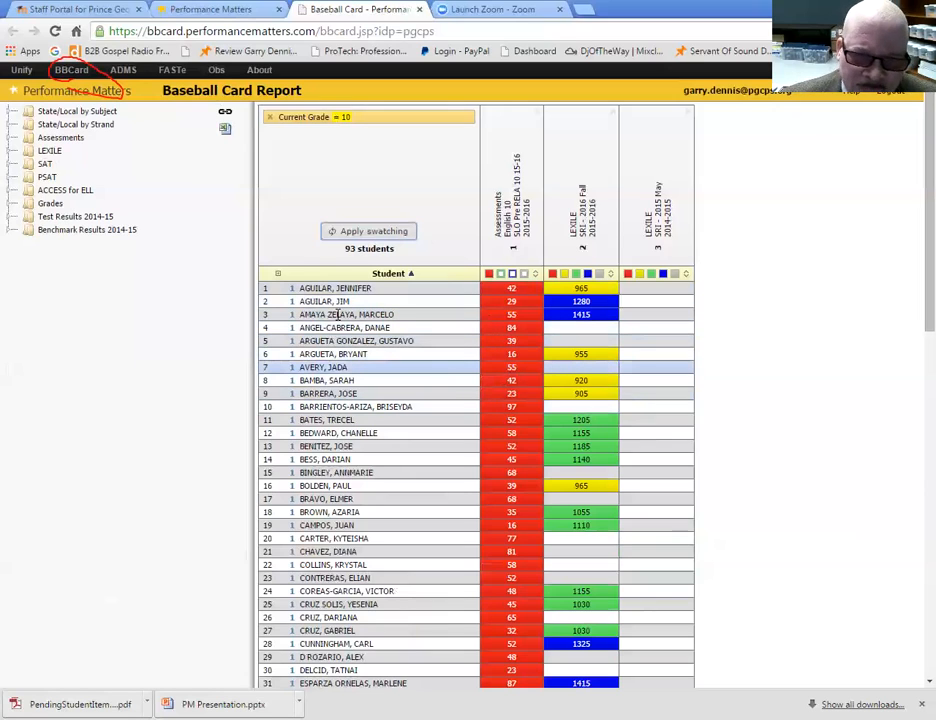
Try limiting the SLO Pre RELA 10 column to green scores only, and reapply the red-only swatching.
click(501, 274)
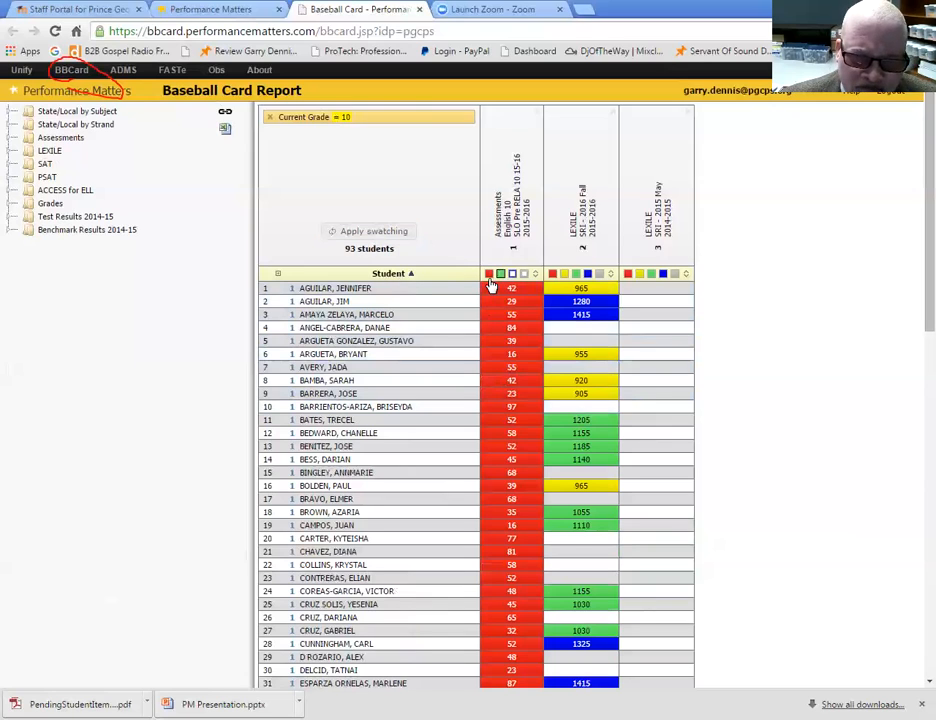
click(488, 275)
click(397, 233)
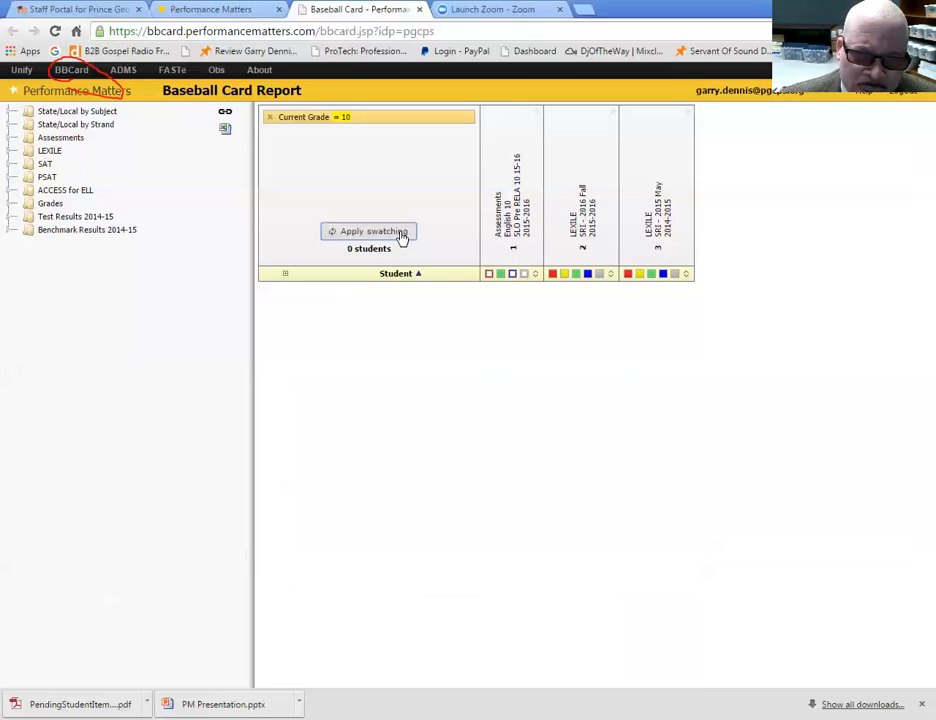
click(403, 239)
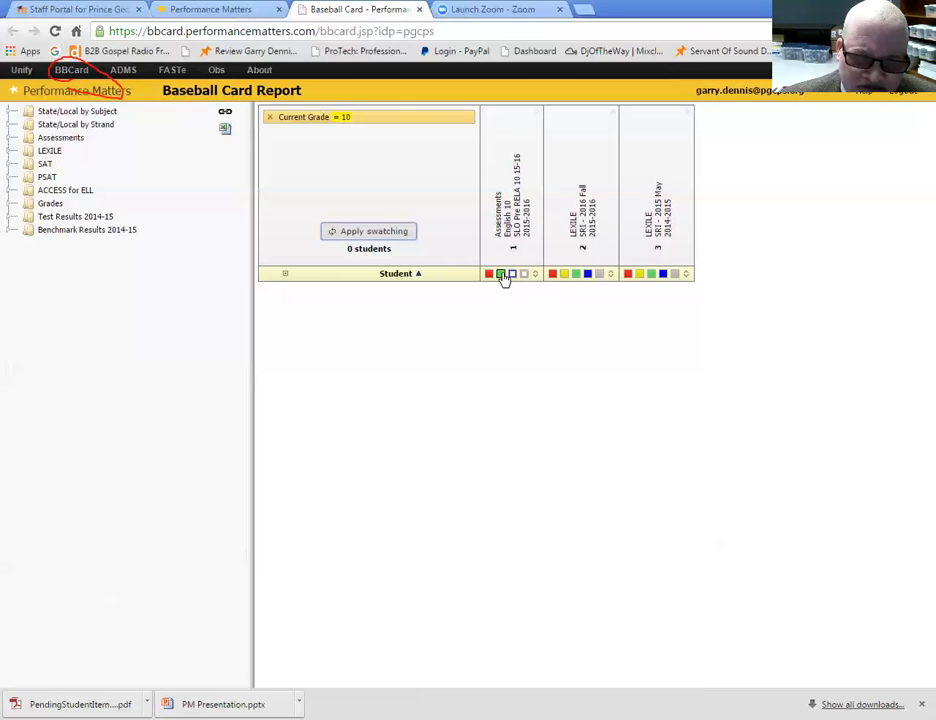
click(503, 275)
click(397, 240)
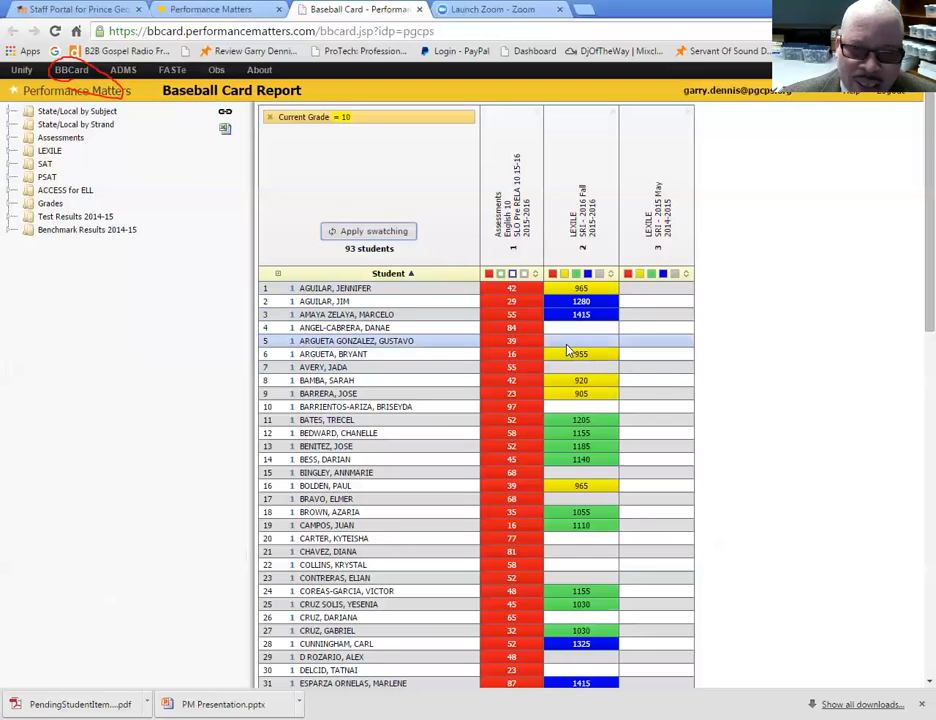
Turn the green and blue swatches of the SLO Pre RELA 10 column back on, and sort the column A → Z.
click(501, 274)
click(512, 274)
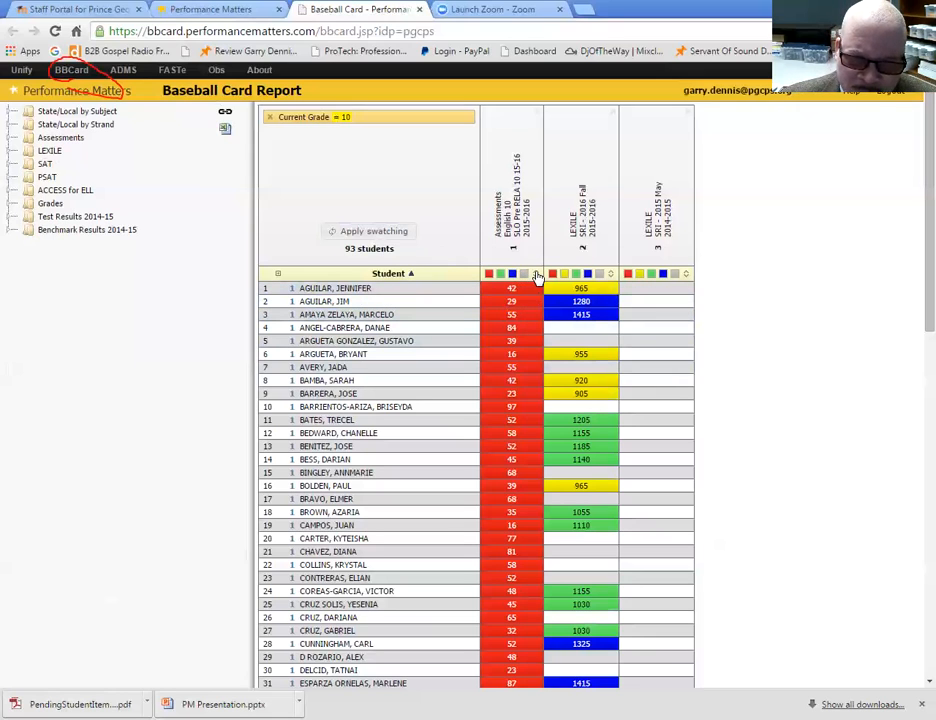
click(535, 275)
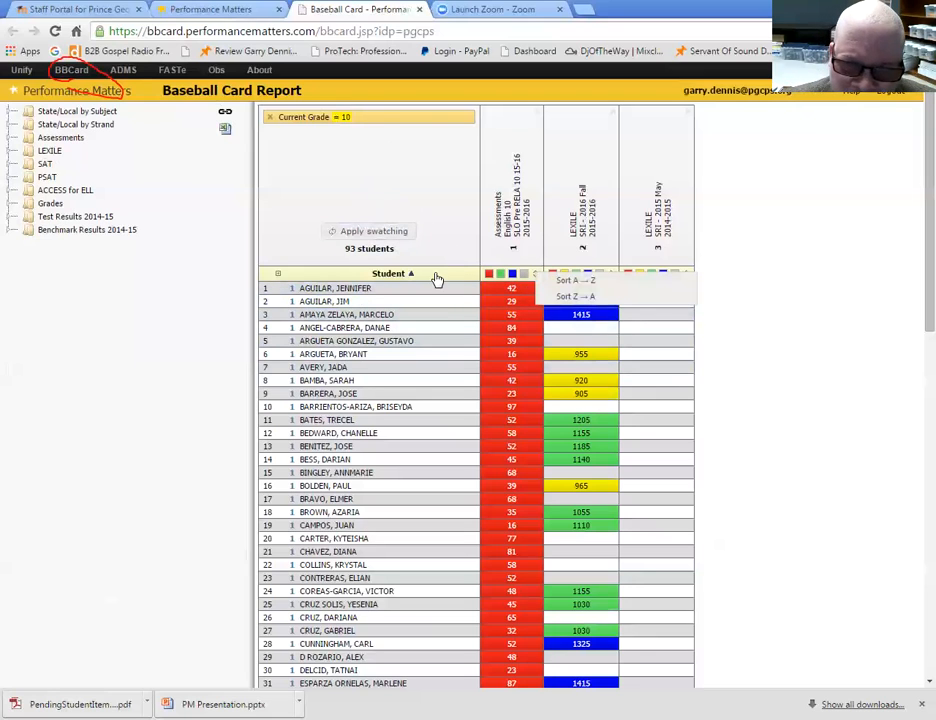
right_click(421, 206)
click(255, 242)
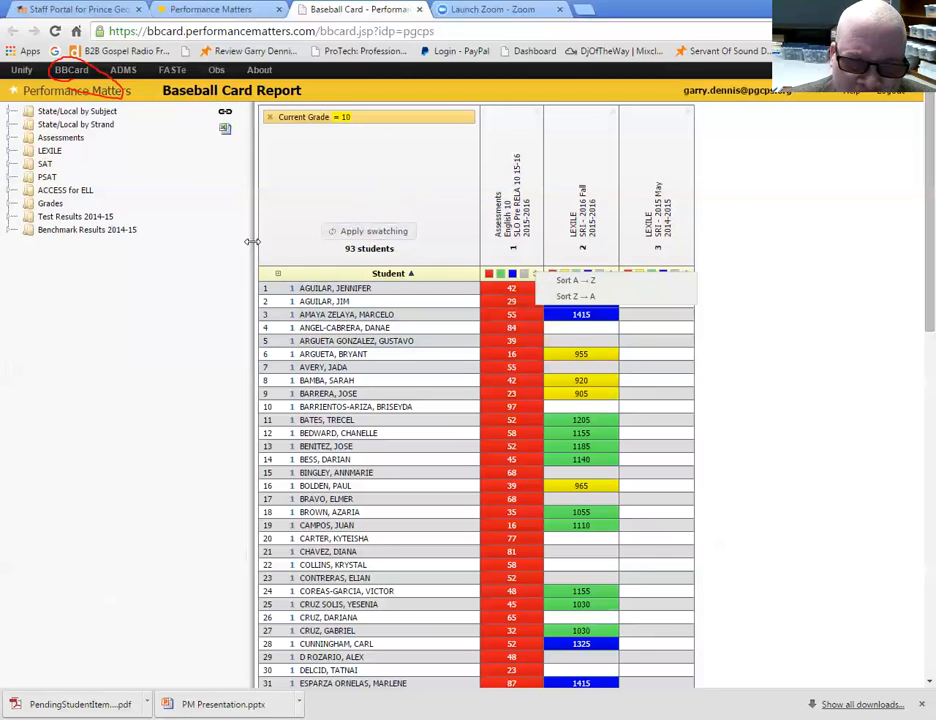
click(539, 276)
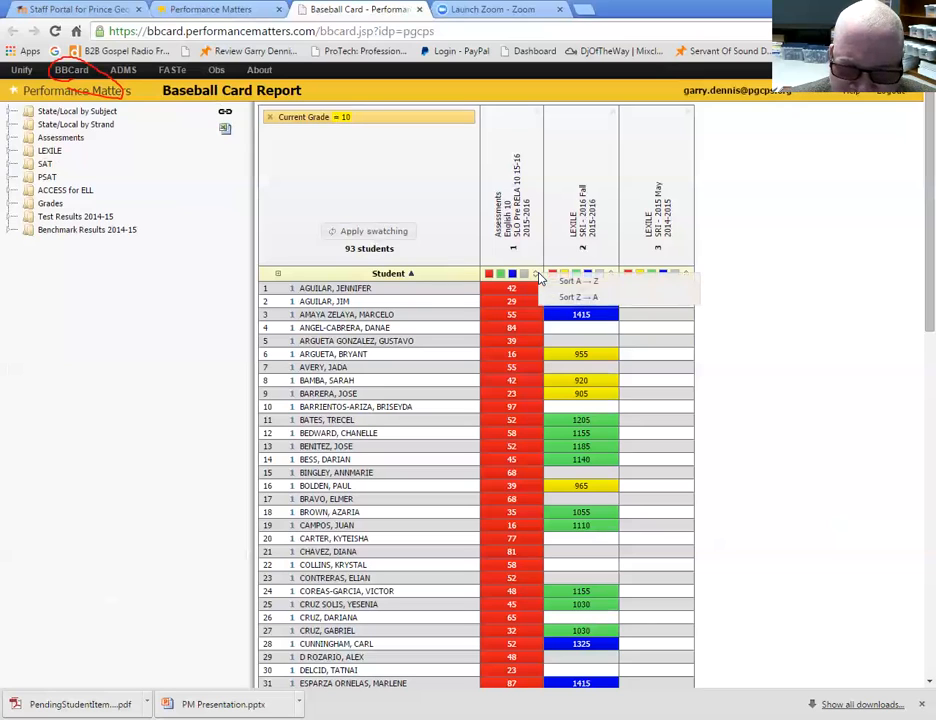
click(592, 285)
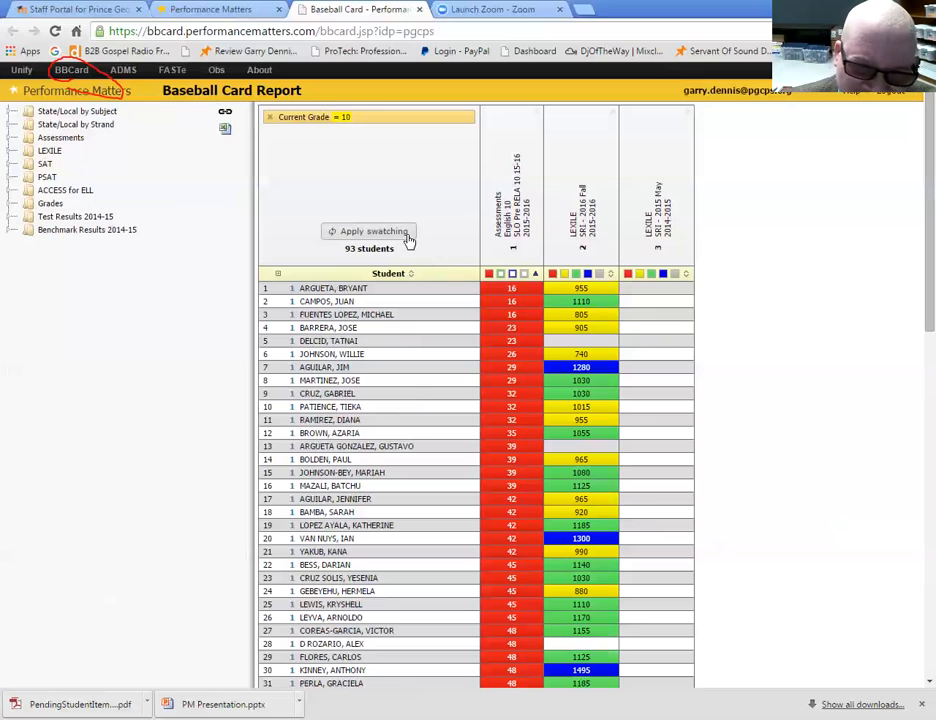
Sort the SLO Pre RELA 10 column Z → A and apply the swatching with all of its colors included.
click(536, 279)
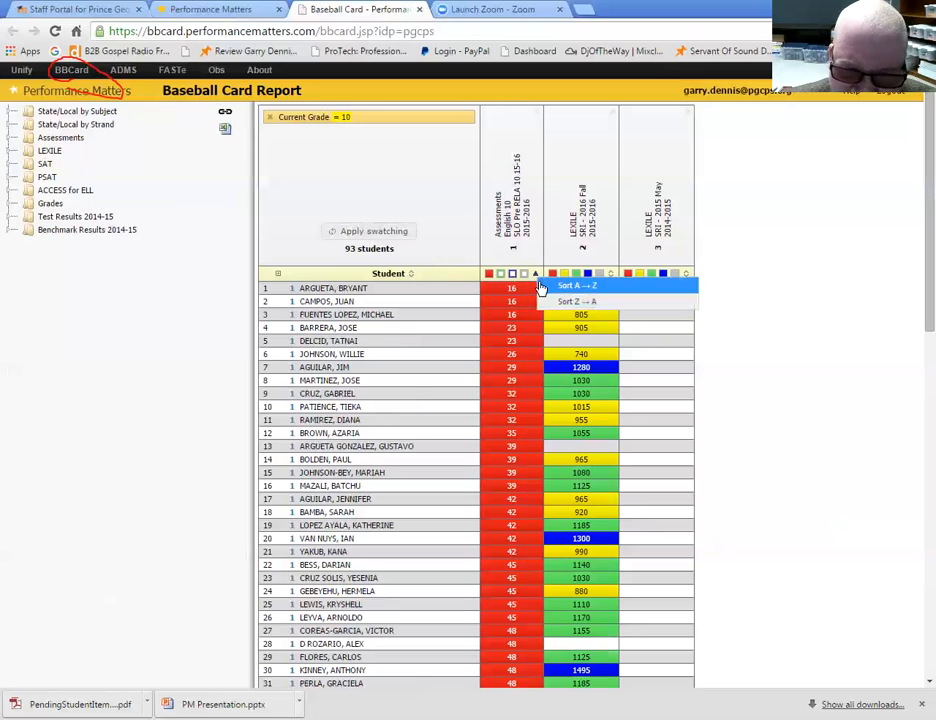
click(549, 302)
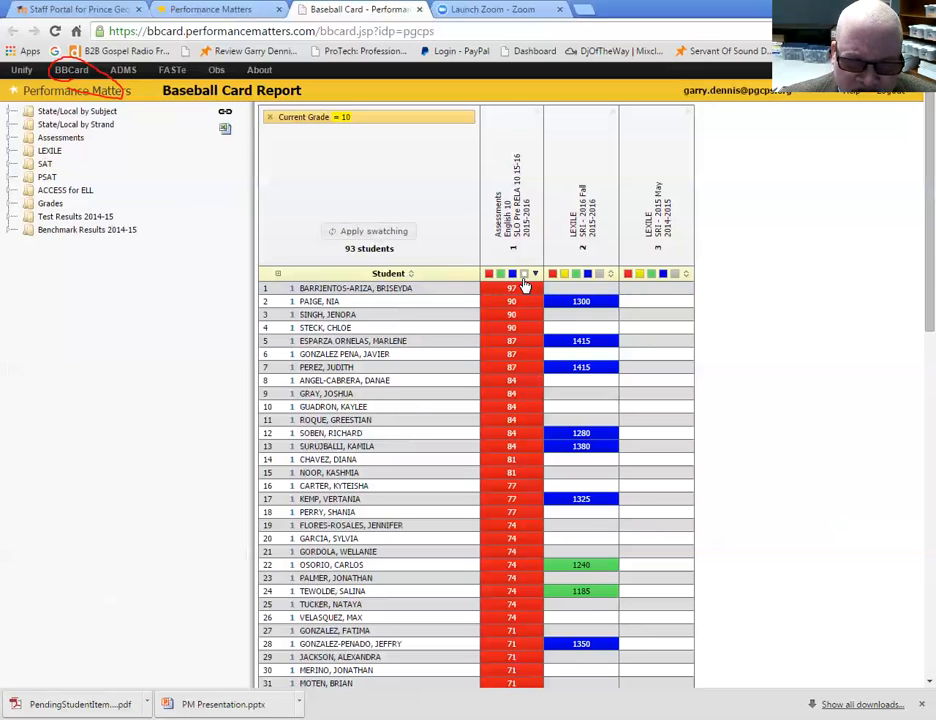
click(378, 233)
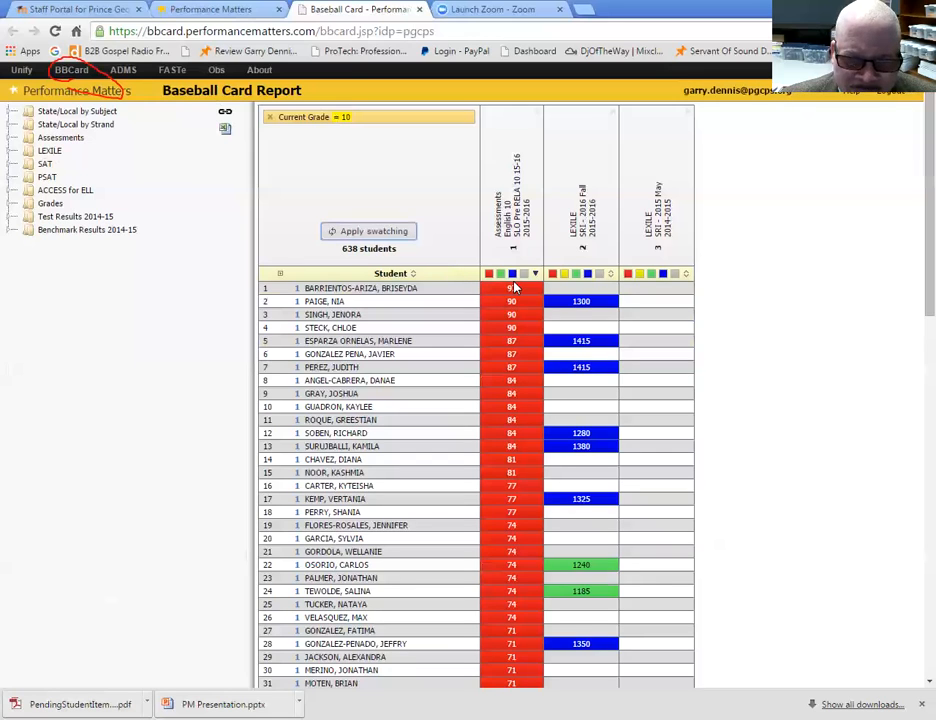
Exclude the green and red swatches from the SLO Pre RELA 10 column and apply the swatching.
click(533, 277)
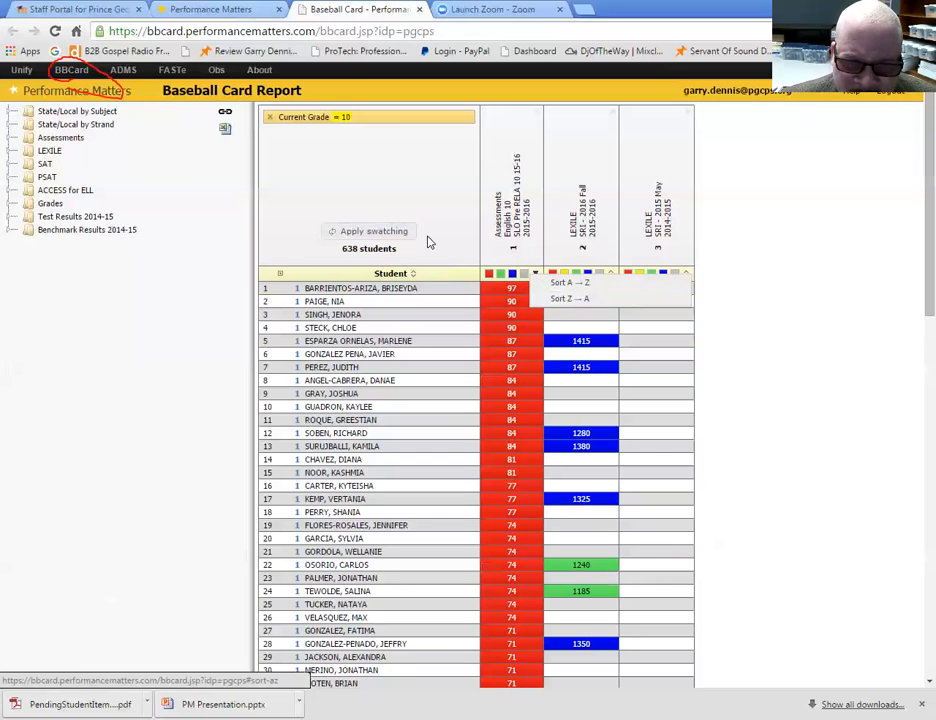
click(500, 274)
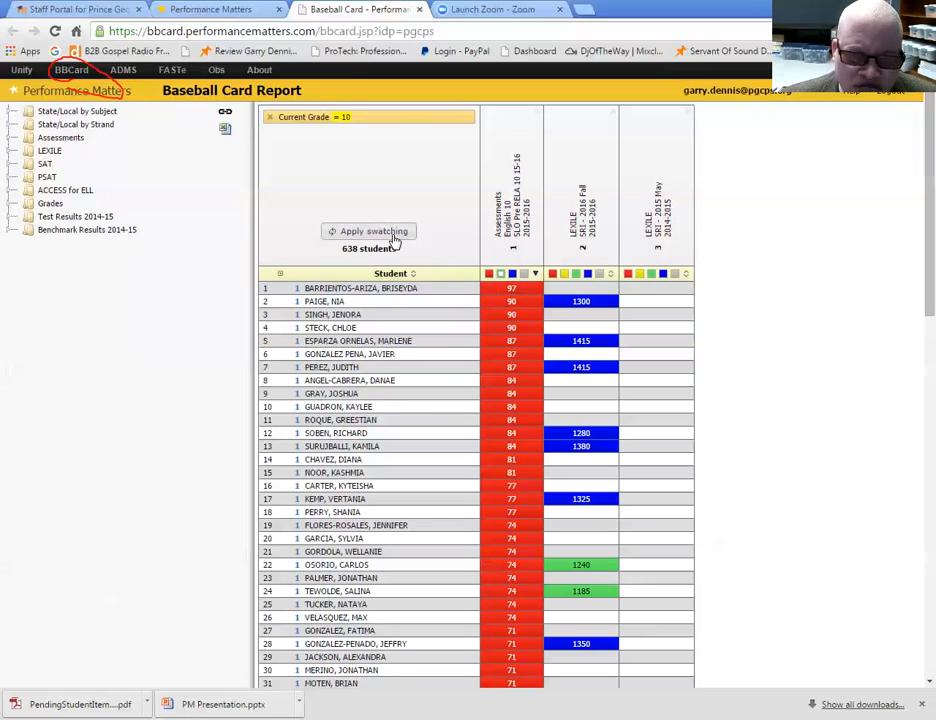
click(390, 232)
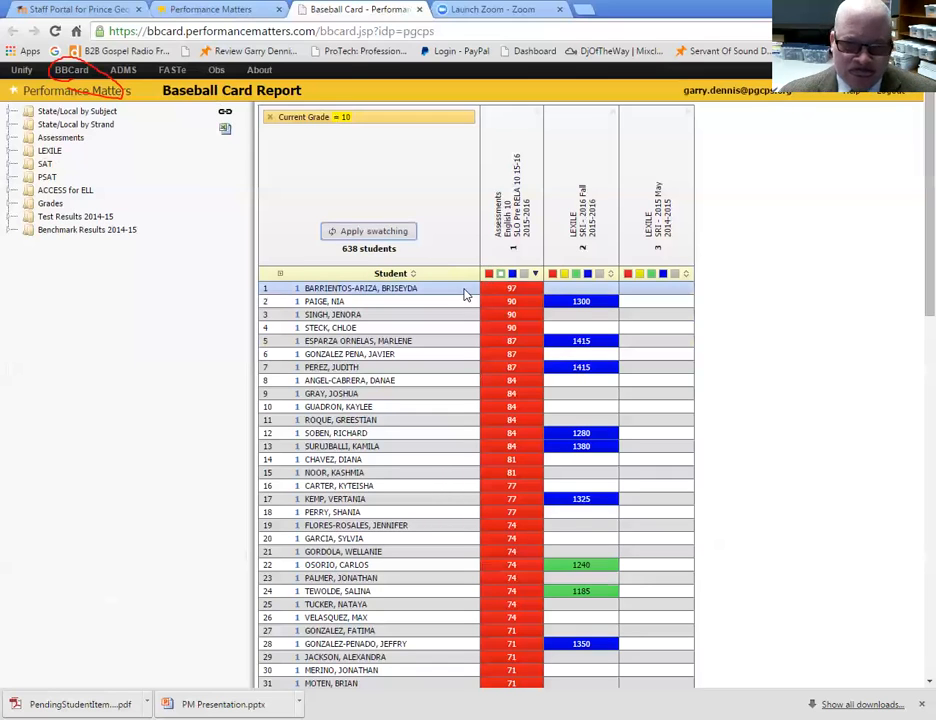
click(395, 232)
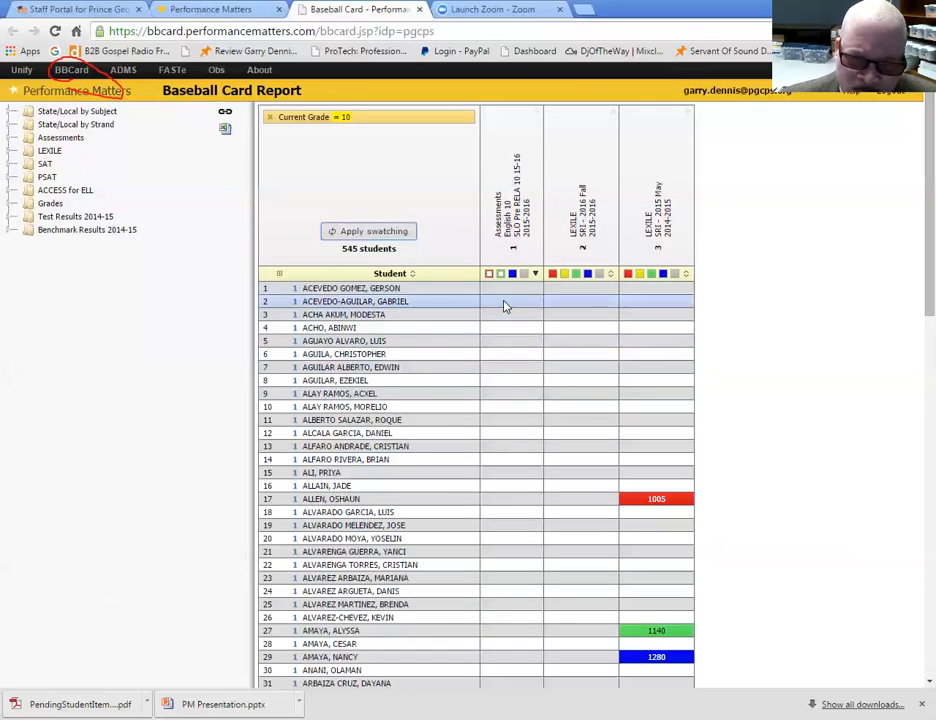
Include the green swatch in the SLO Pre RELA 10 column again, leaving only red excluded, and reapply the swatching.
click(396, 234)
scroll(660, 385, down, 3)
scroll(648, 393, up, 3)
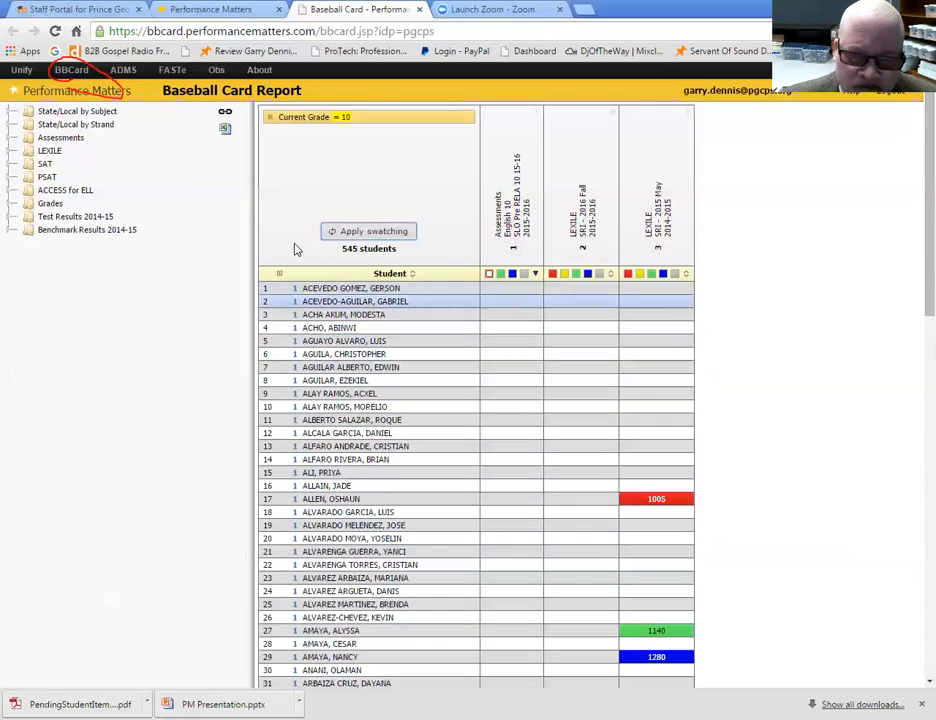
click(344, 119)
click(329, 148)
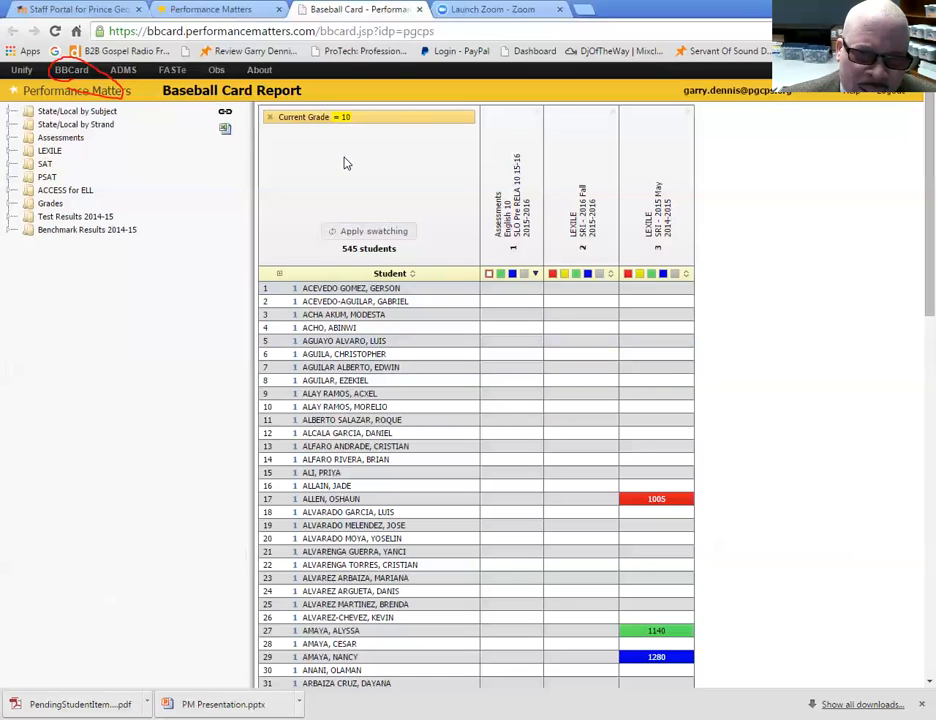
click(378, 232)
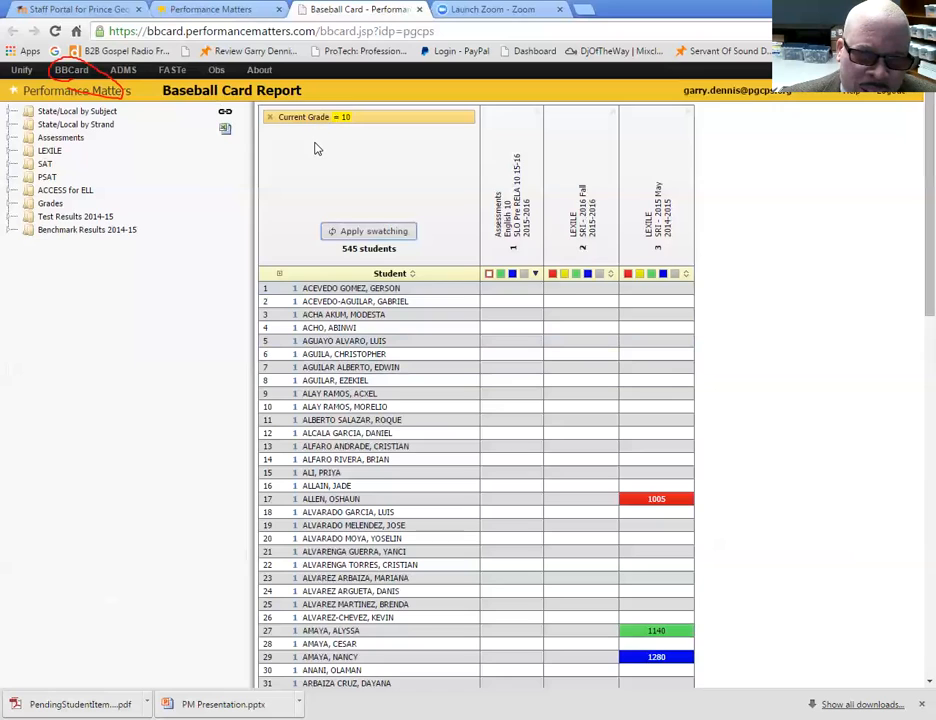
Add a Gender filter limited to M to the report's students and reapply the swatching.
click(315, 146)
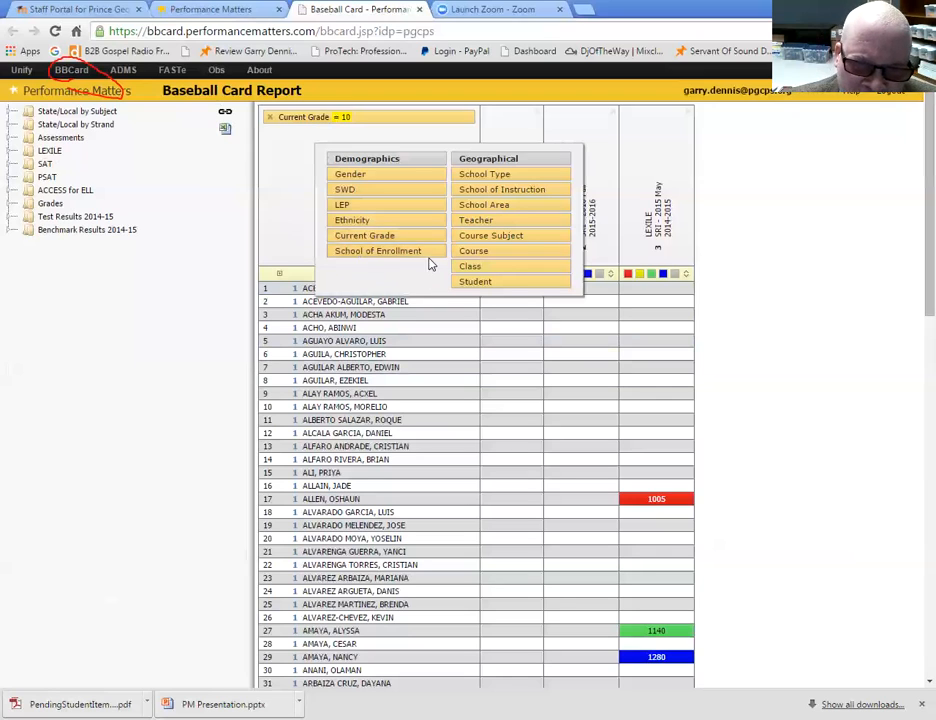
click(412, 176)
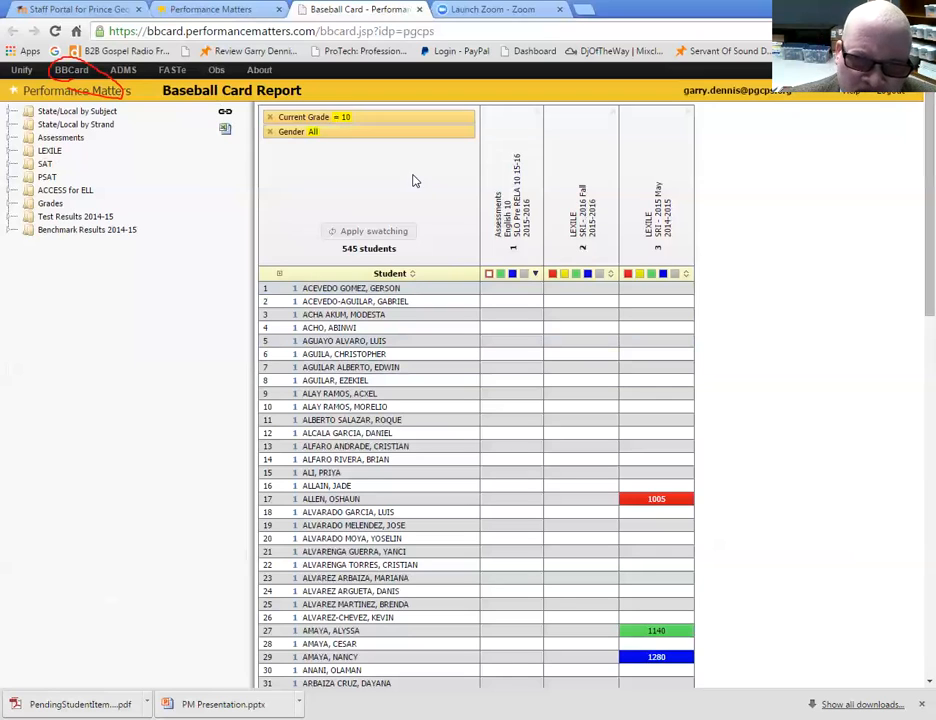
click(313, 134)
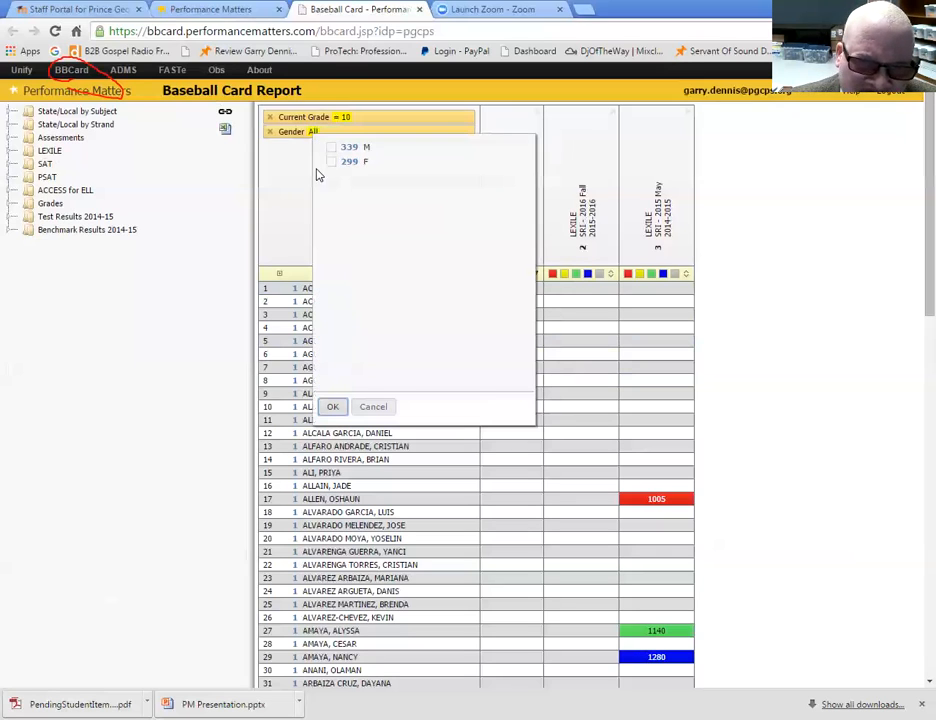
click(301, 154)
click(309, 131)
click(329, 148)
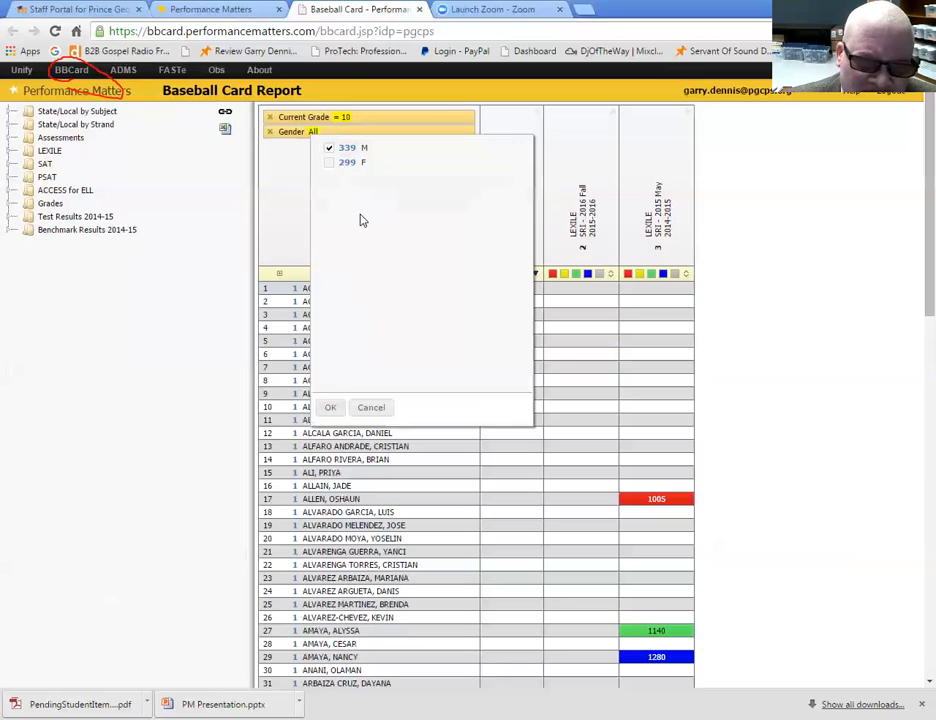
click(331, 409)
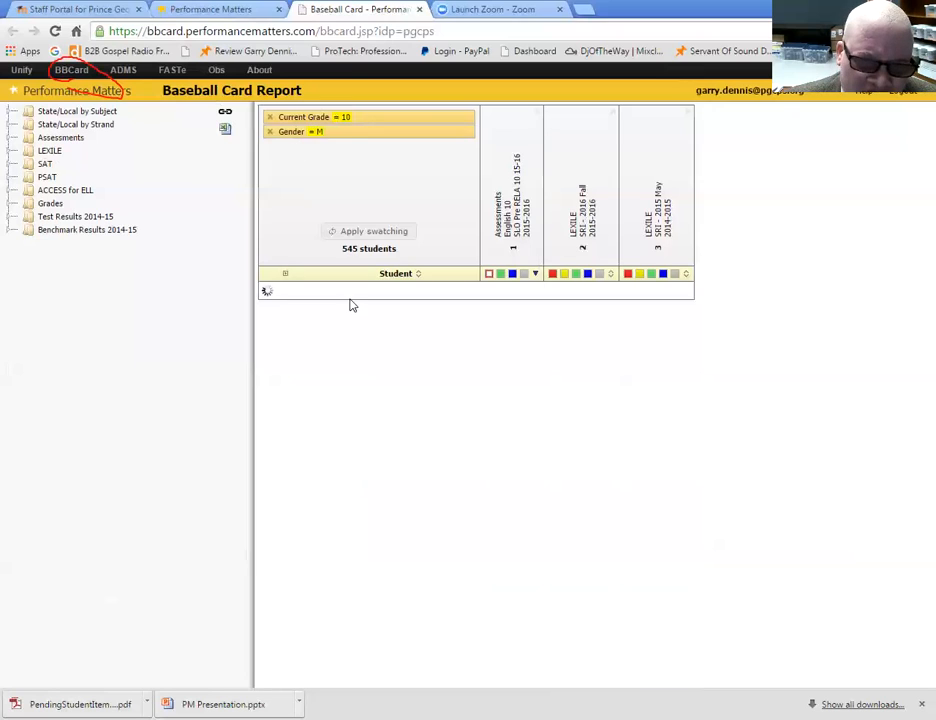
click(391, 236)
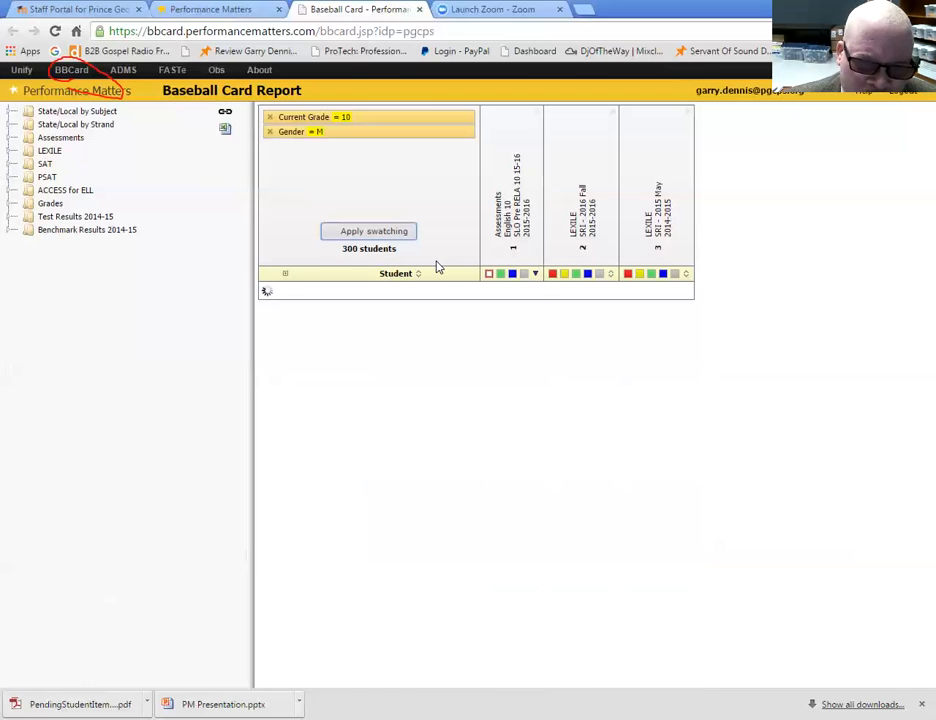
scroll(380, 300, down, 2)
scroll(360, 290, up, 2)
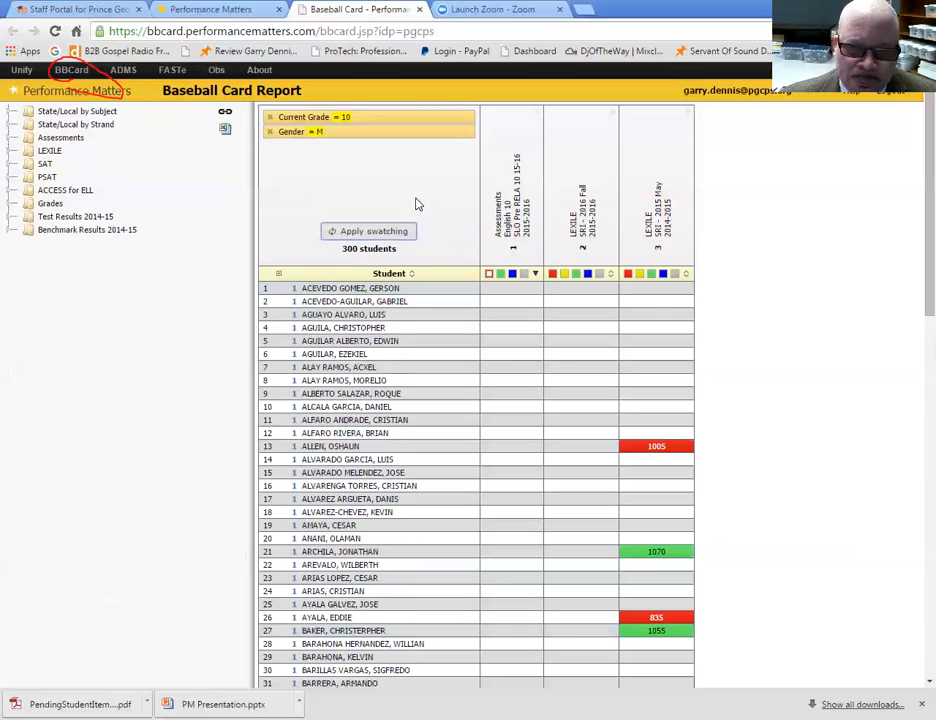